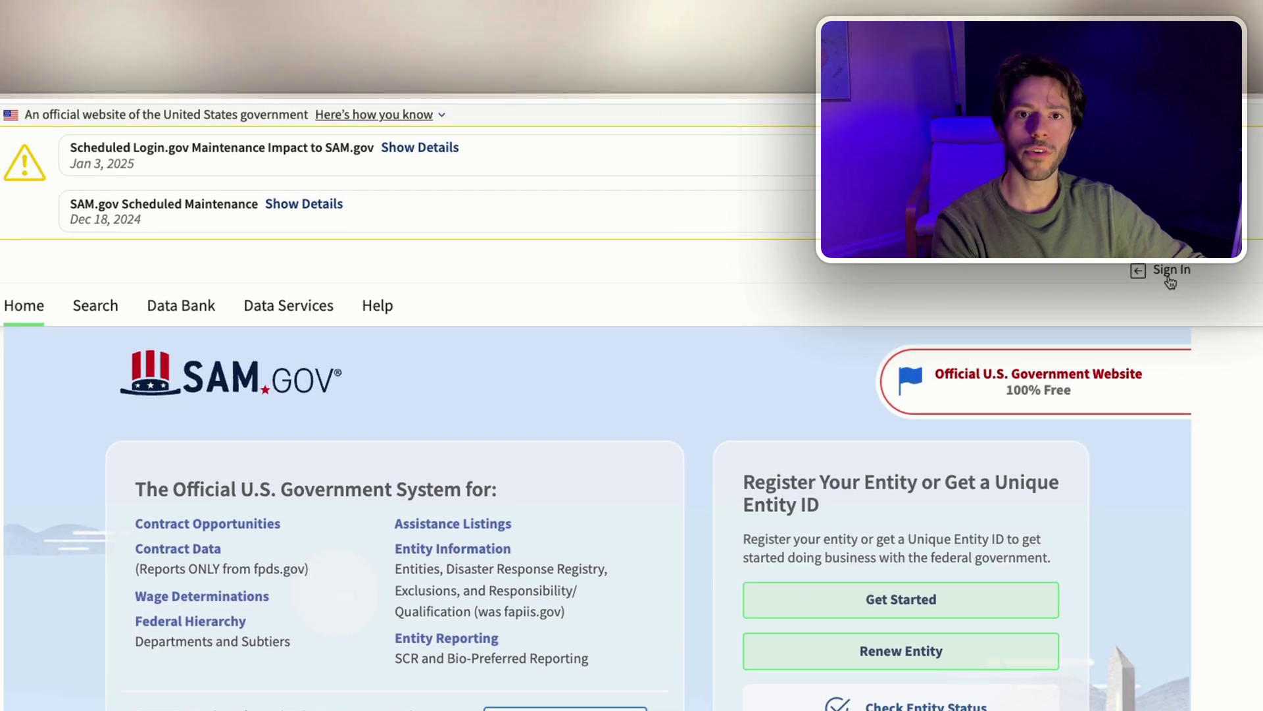
Step: Start signing in to SAM.gov, accept the terms, and begin creating a Login.gov account
left_click(1165, 270)
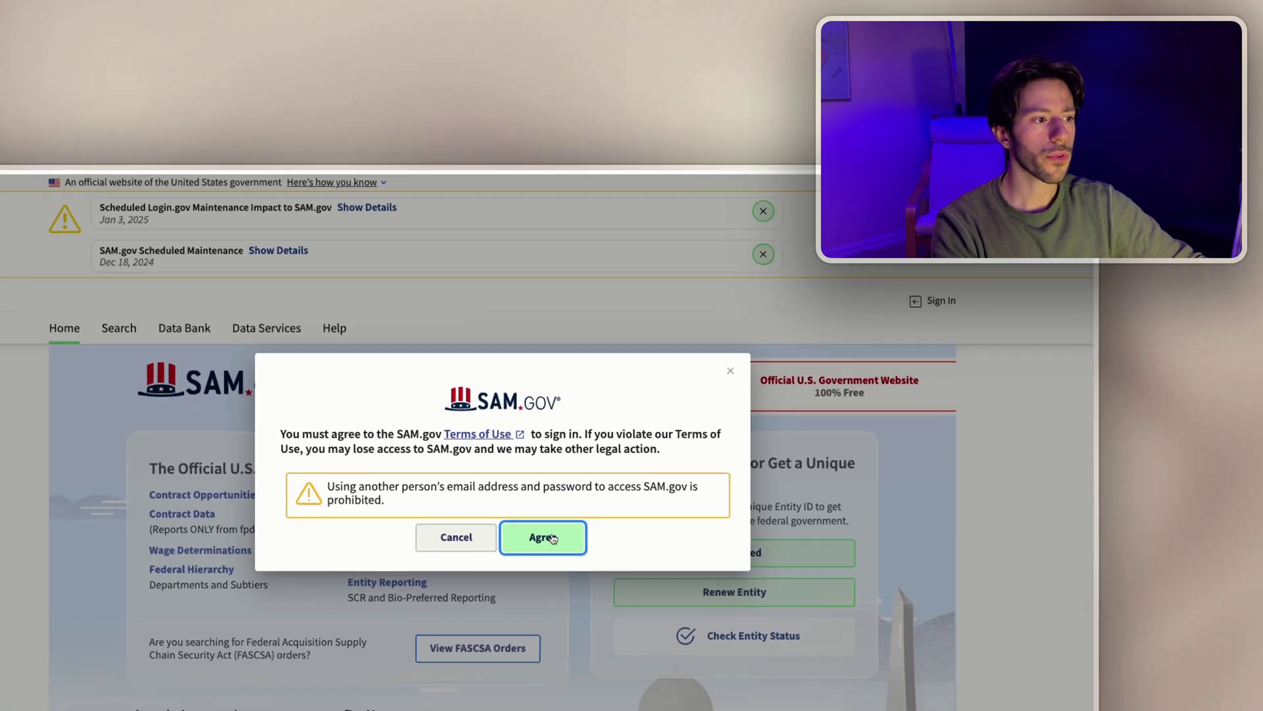
left_click(513, 585)
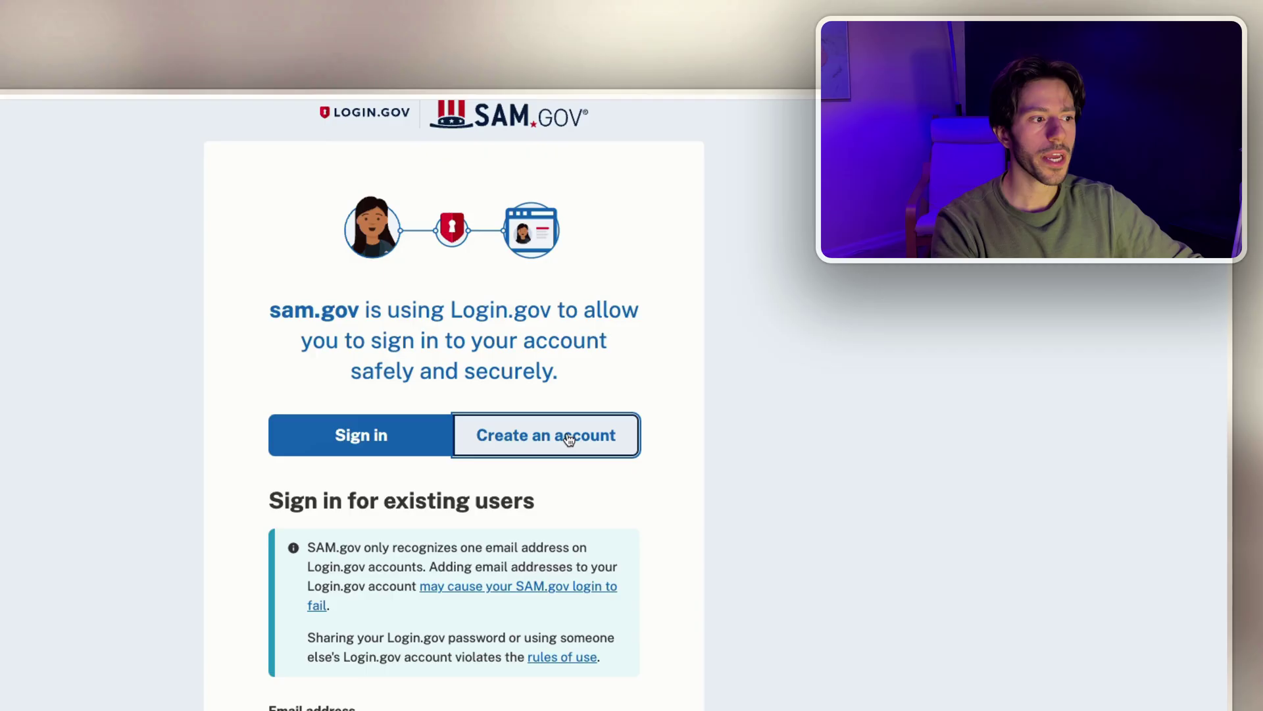
left_click(570, 439)
Step: Confirm the new account's email address and set its password
scroll(666, 454, "down", 4)
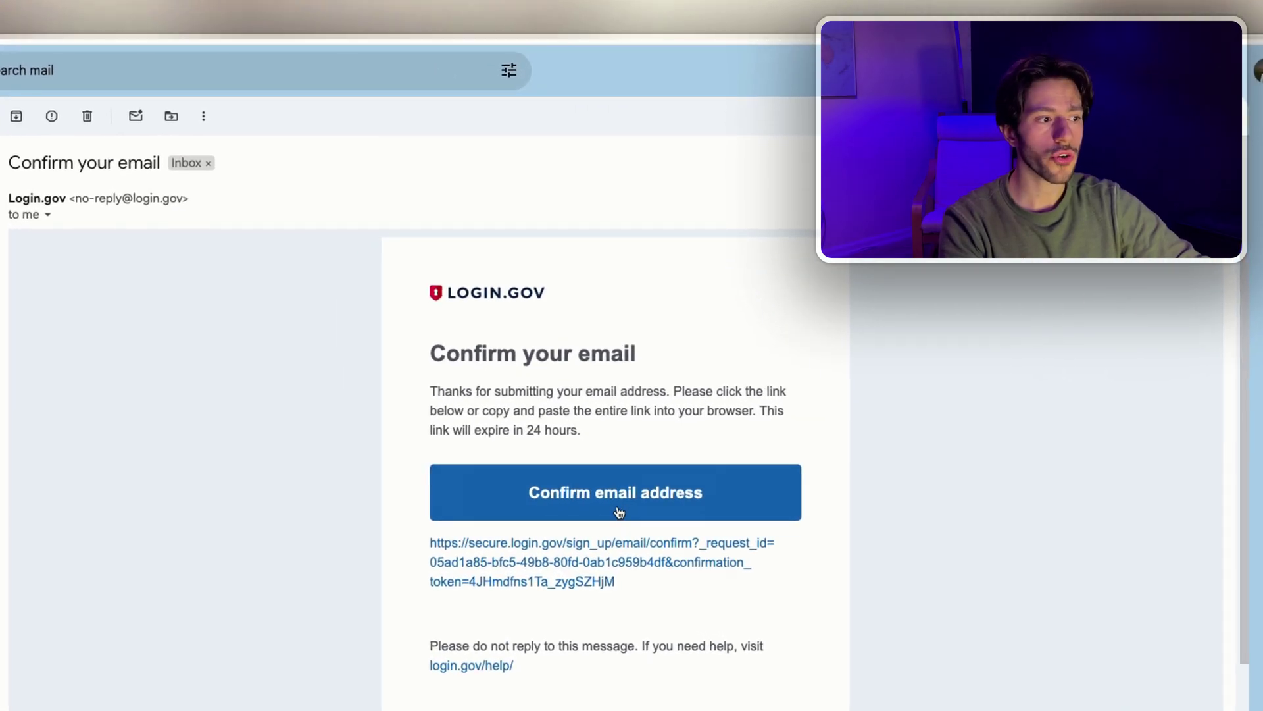
left_click(571, 506)
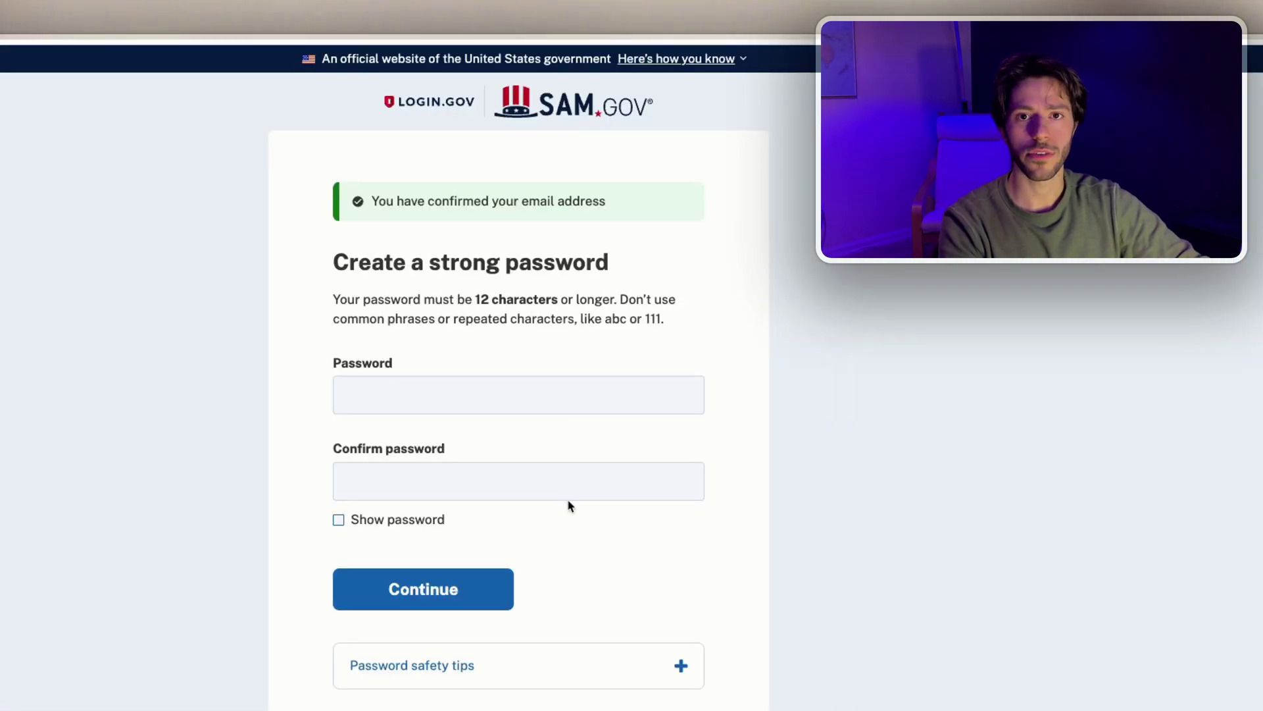
left_click(550, 393)
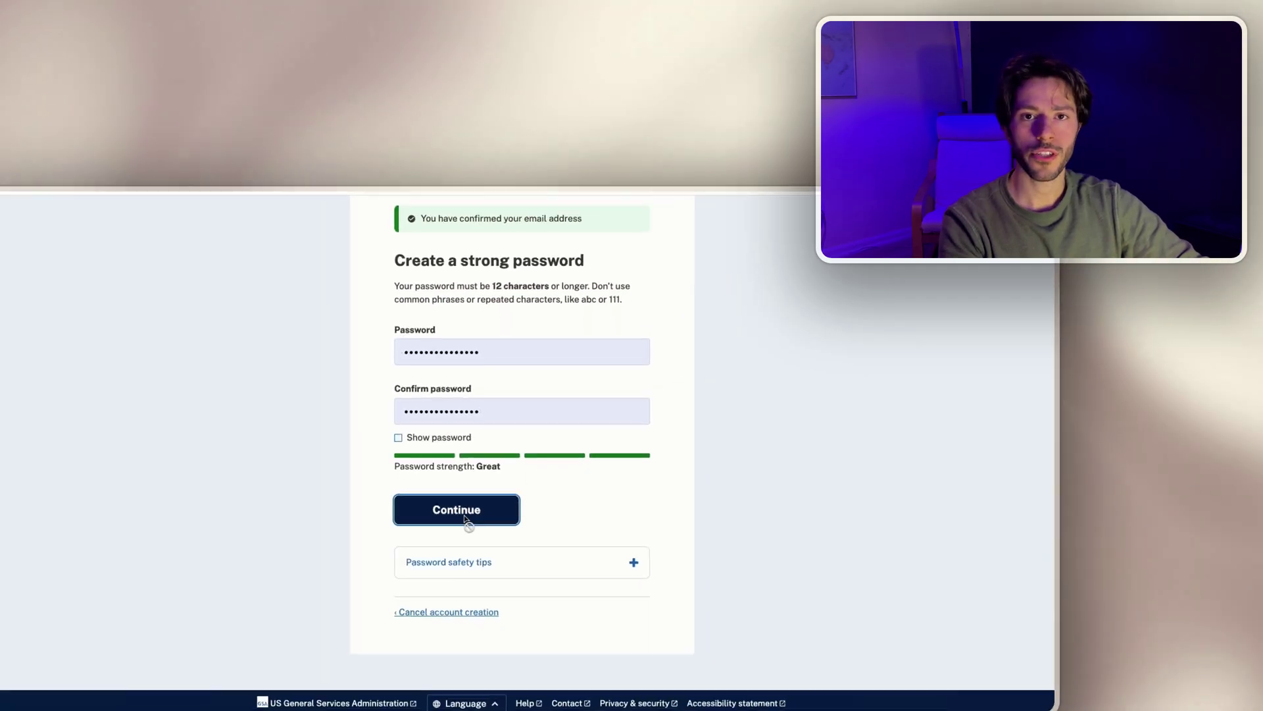
left_click(447, 517)
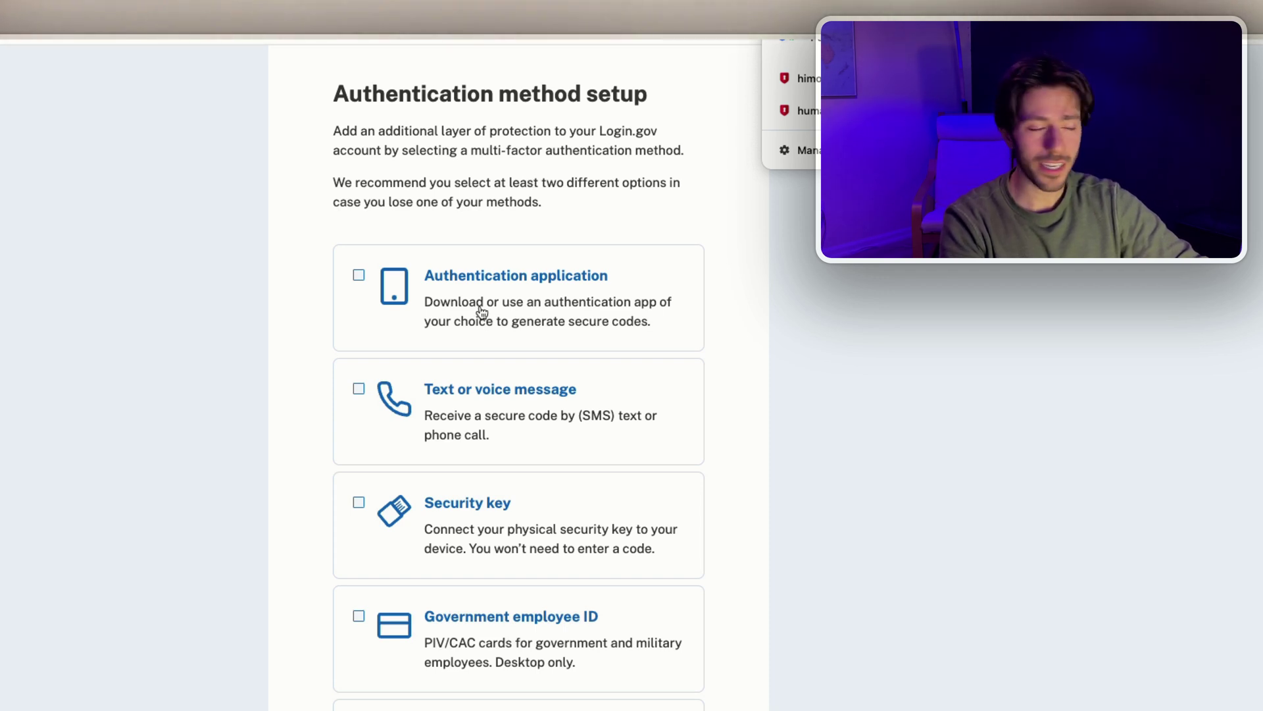
Step: Set up text or voice message phone authentication, skipping a second method
scroll(403, 373, "down", 2)
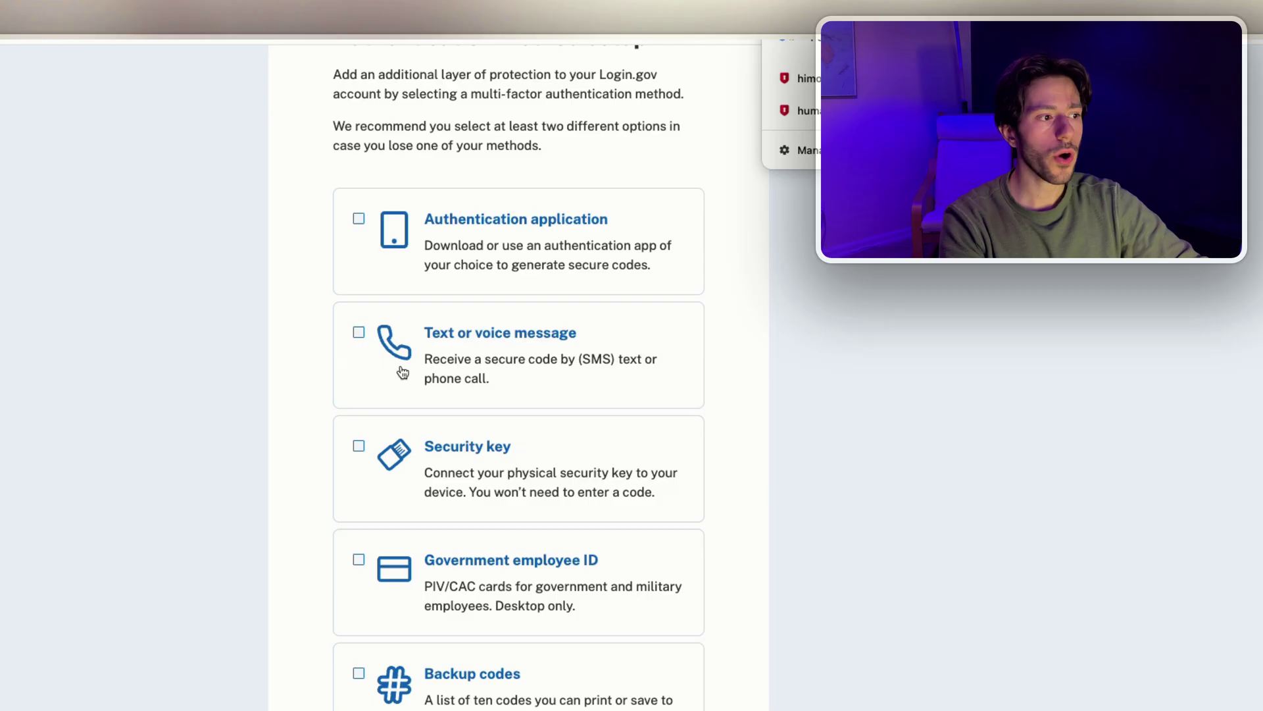
left_click(490, 355)
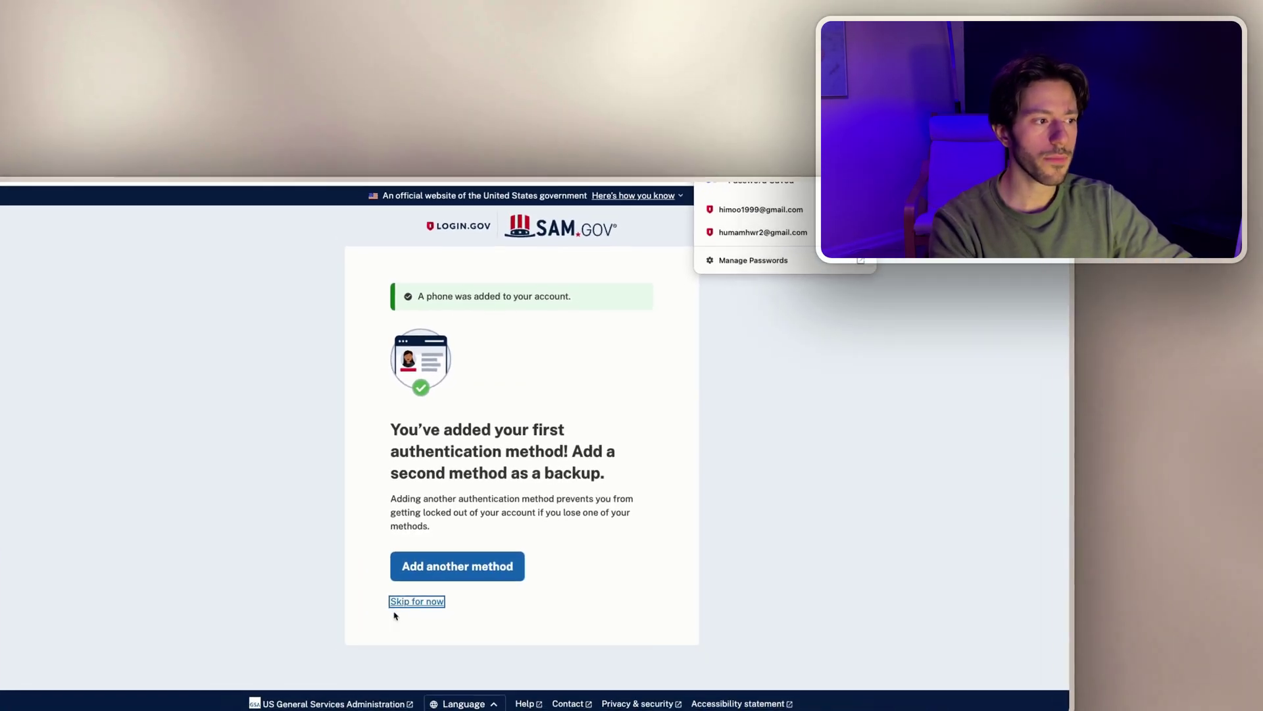
left_click(367, 638)
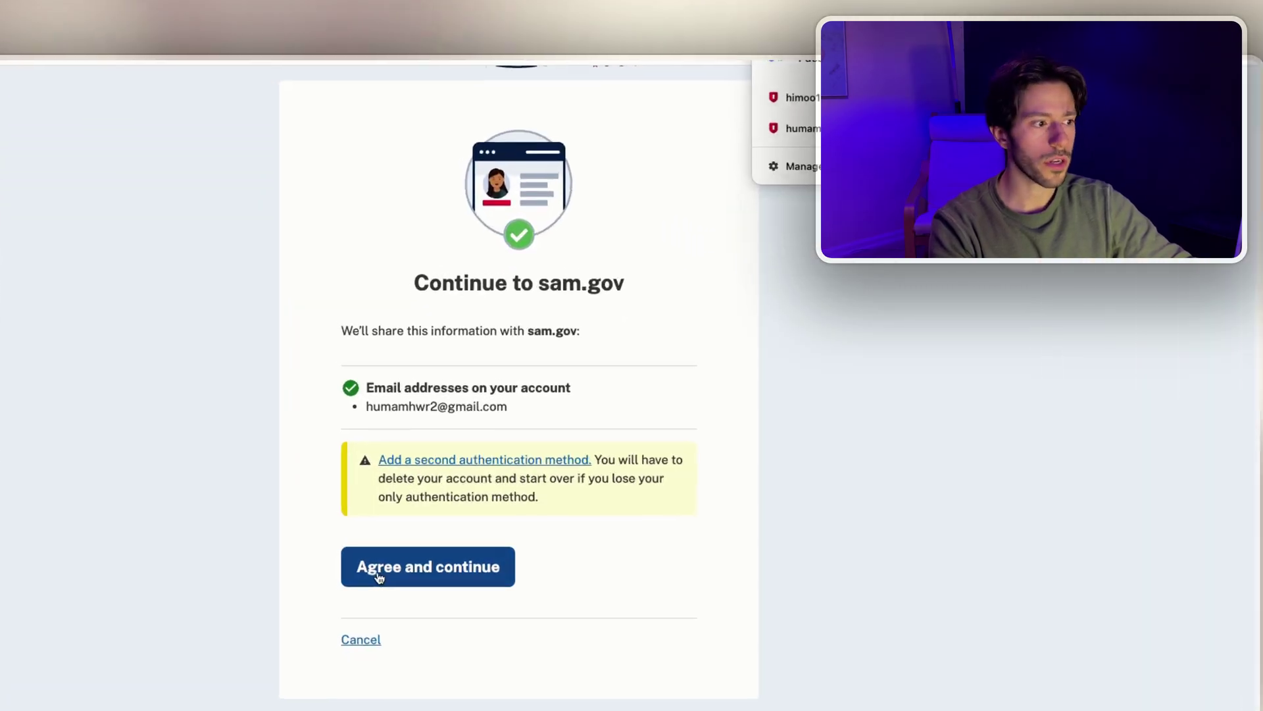
Step: Consent to sharing account information with sam.gov and accept the SAM.gov Terms of Use
left_click(421, 558)
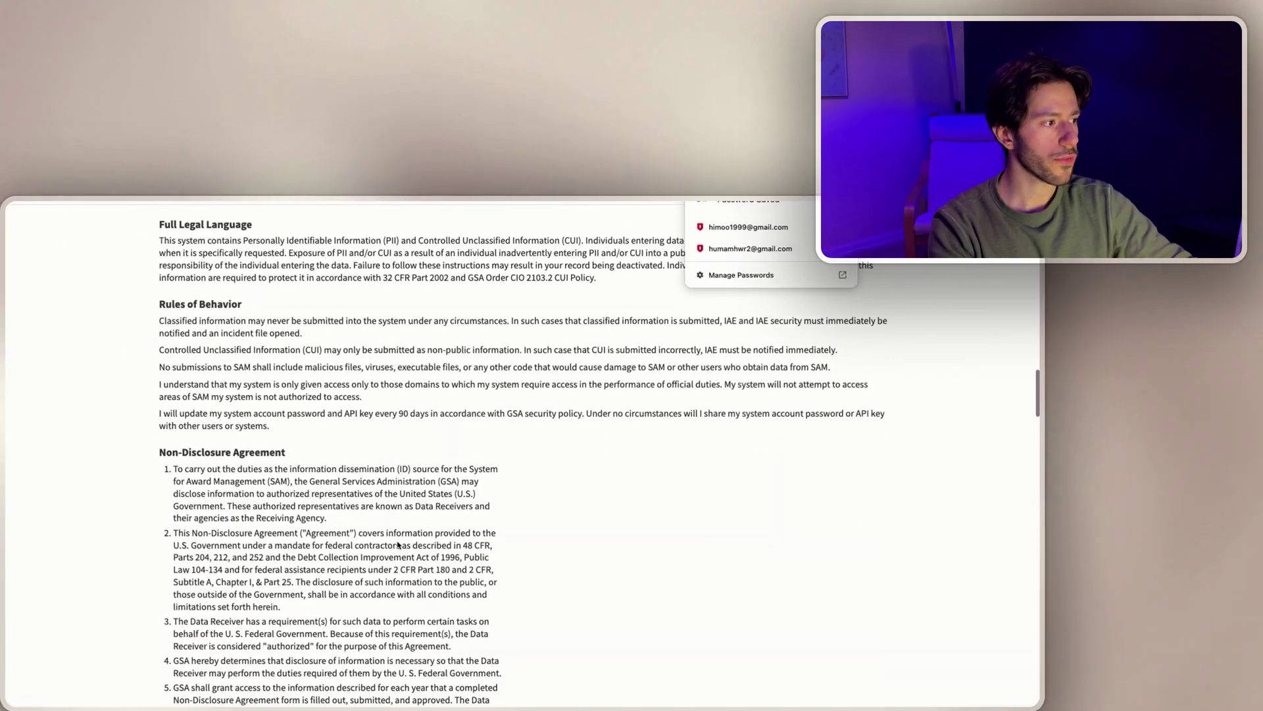
scroll(398, 544, "down", 20)
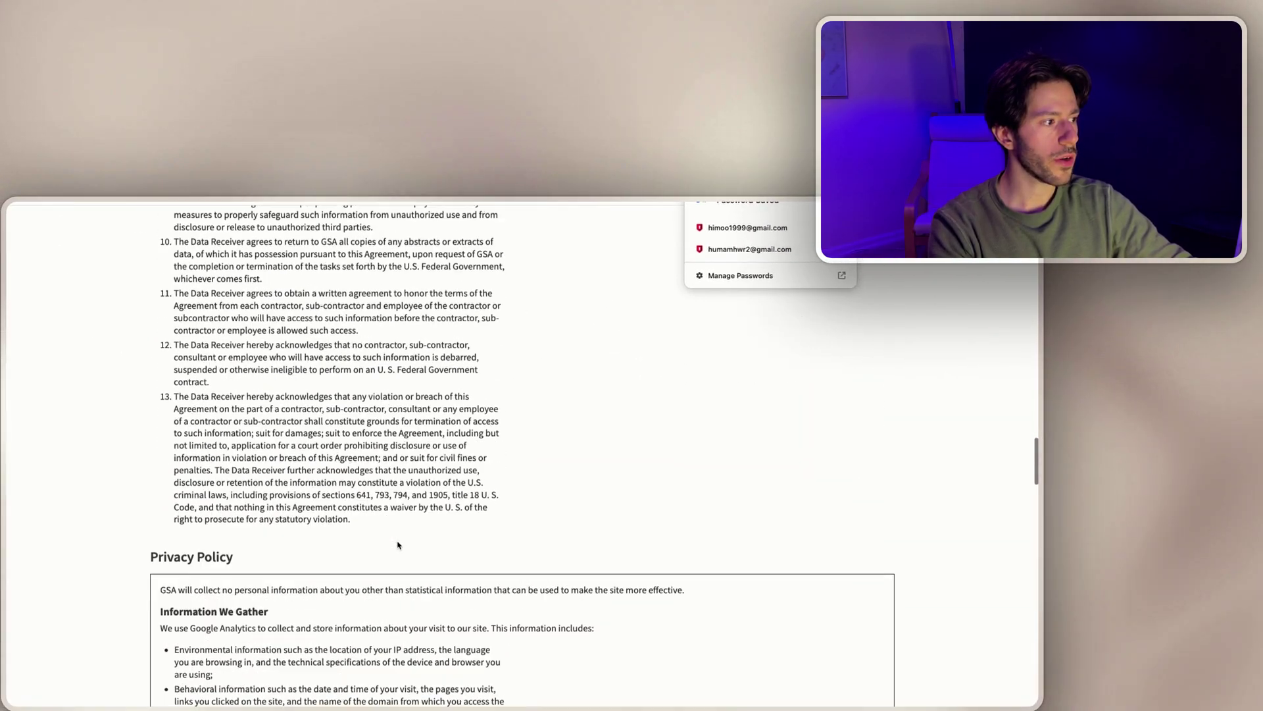
scroll(398, 545, "down", 10)
left_click(156, 649)
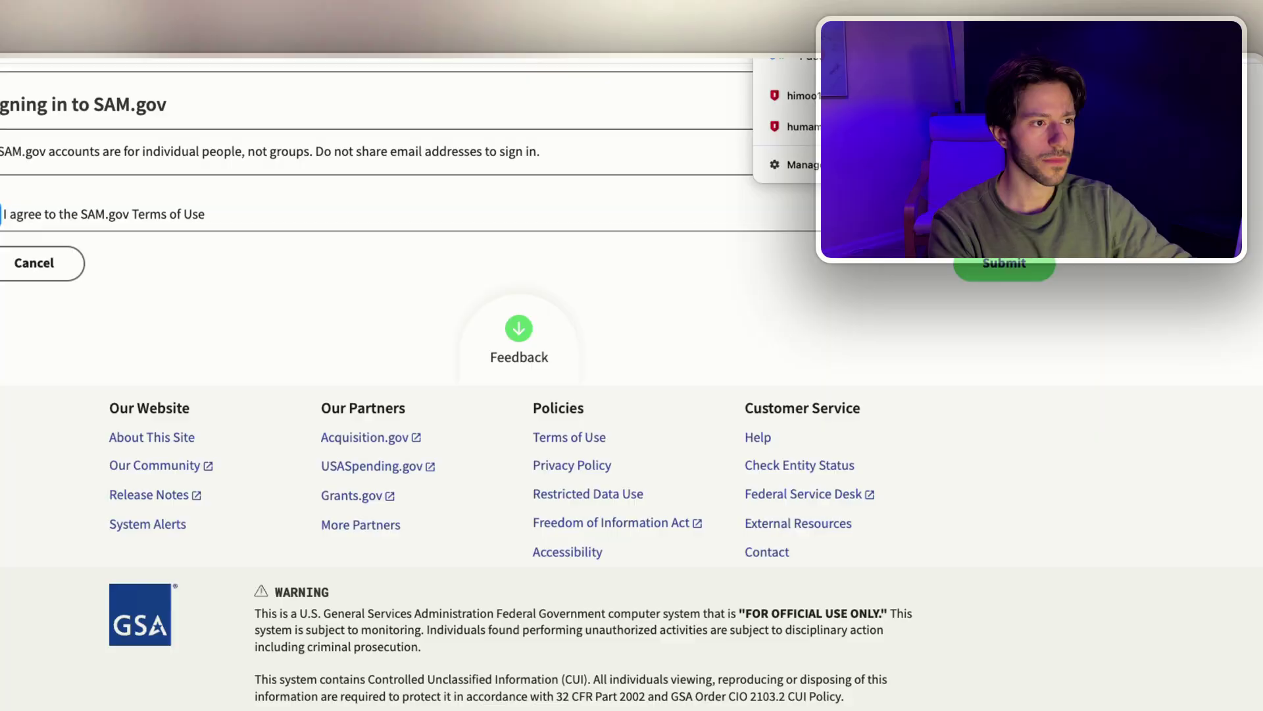
left_click(860, 682)
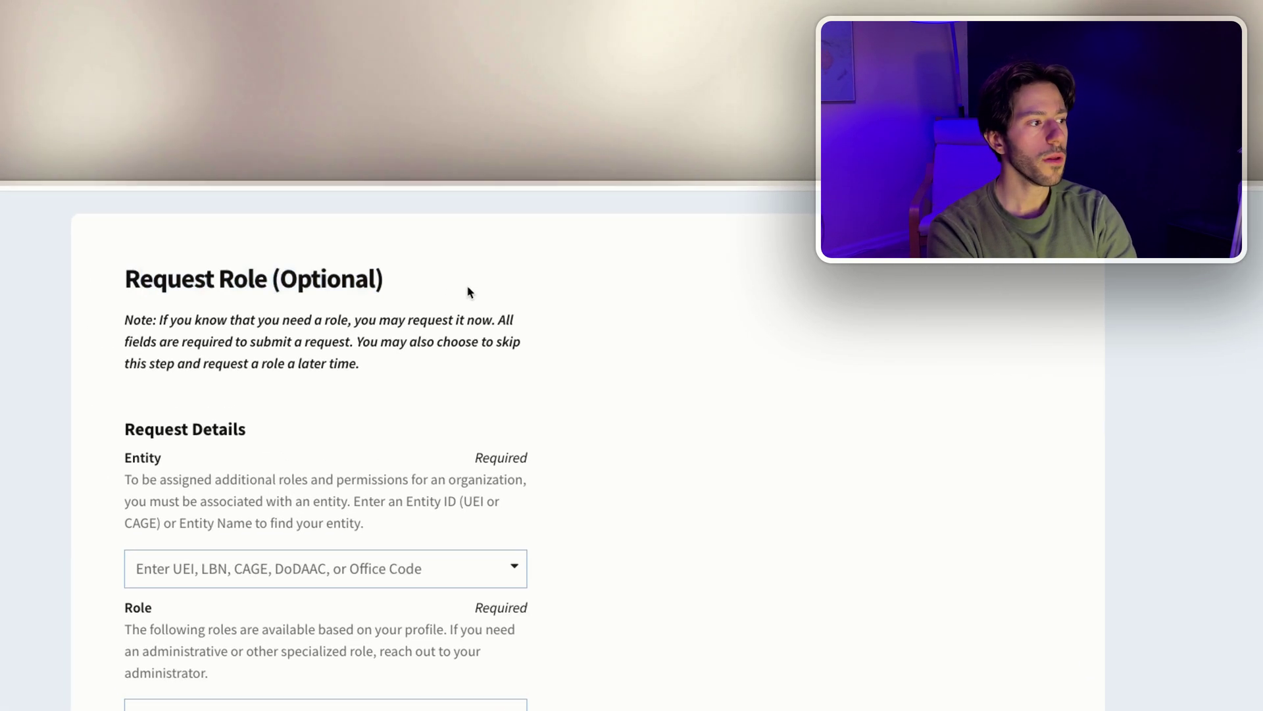
Step: Skip the optional Request Role section of the profile form and finish setup
scroll(490, 330, "down", 2)
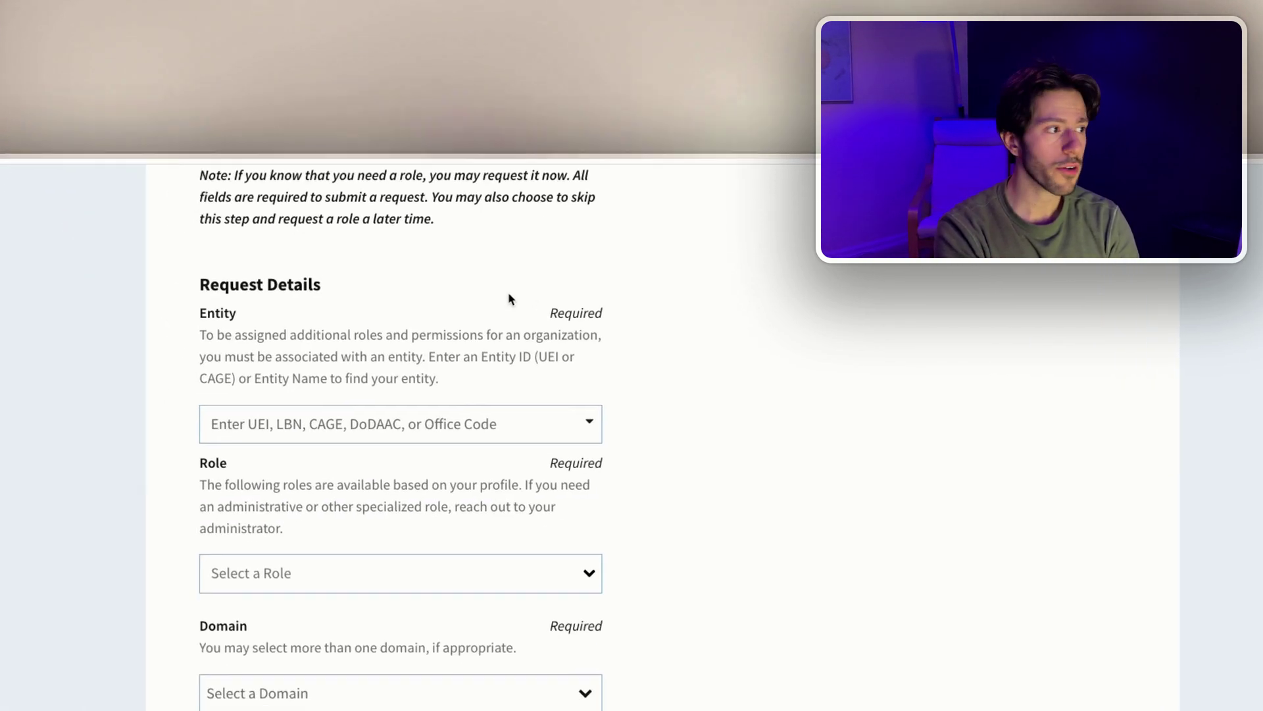
left_click_drag(130, 477, 212, 539)
left_click(213, 539)
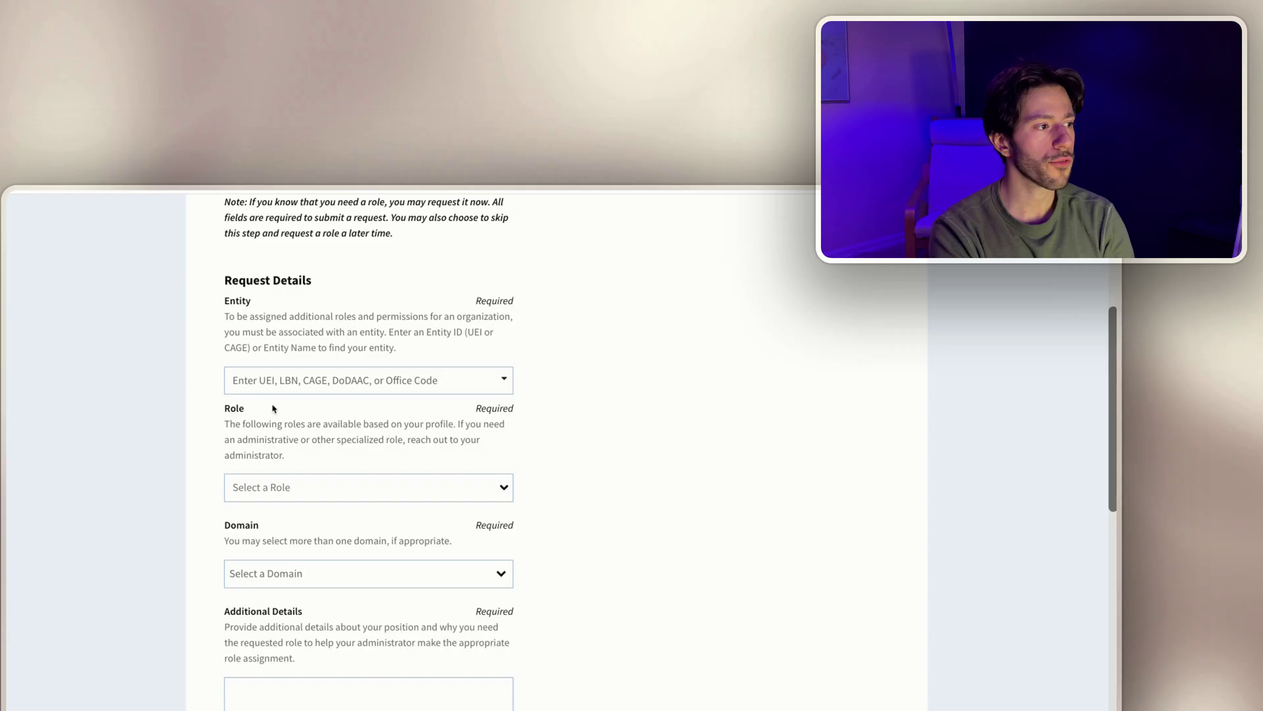
scroll(395, 395, "down", 5)
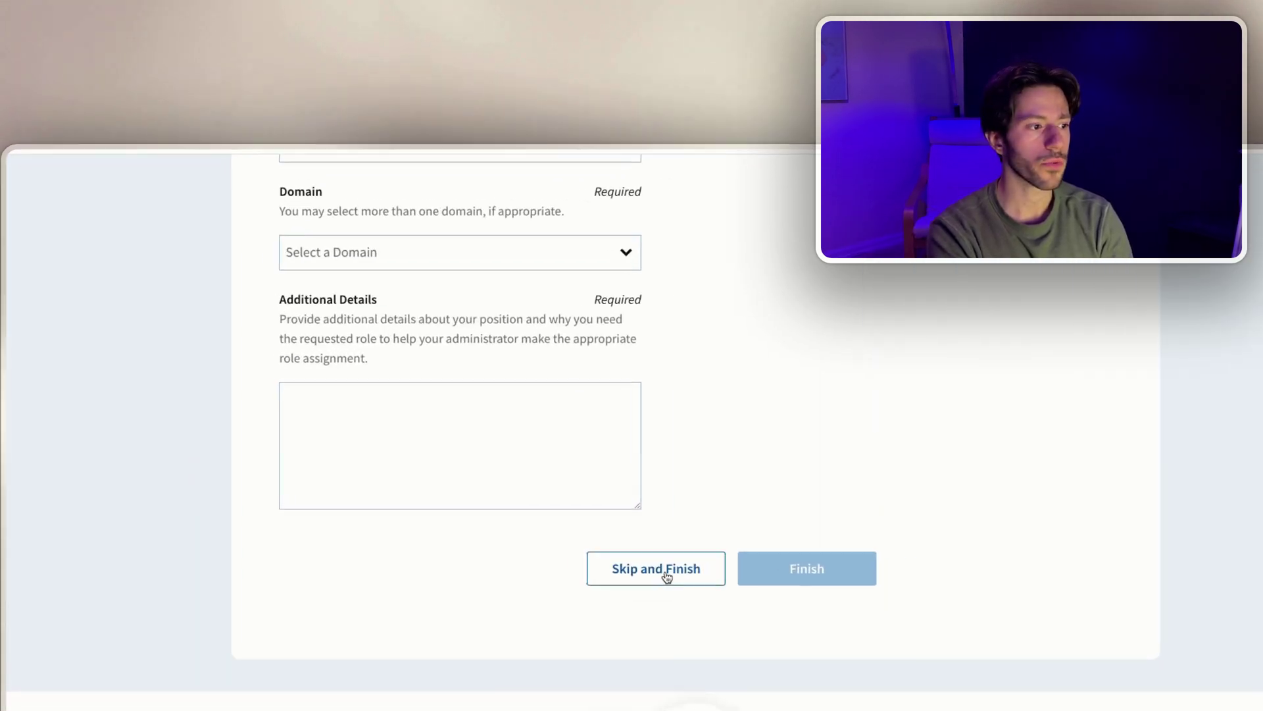
left_click(490, 518)
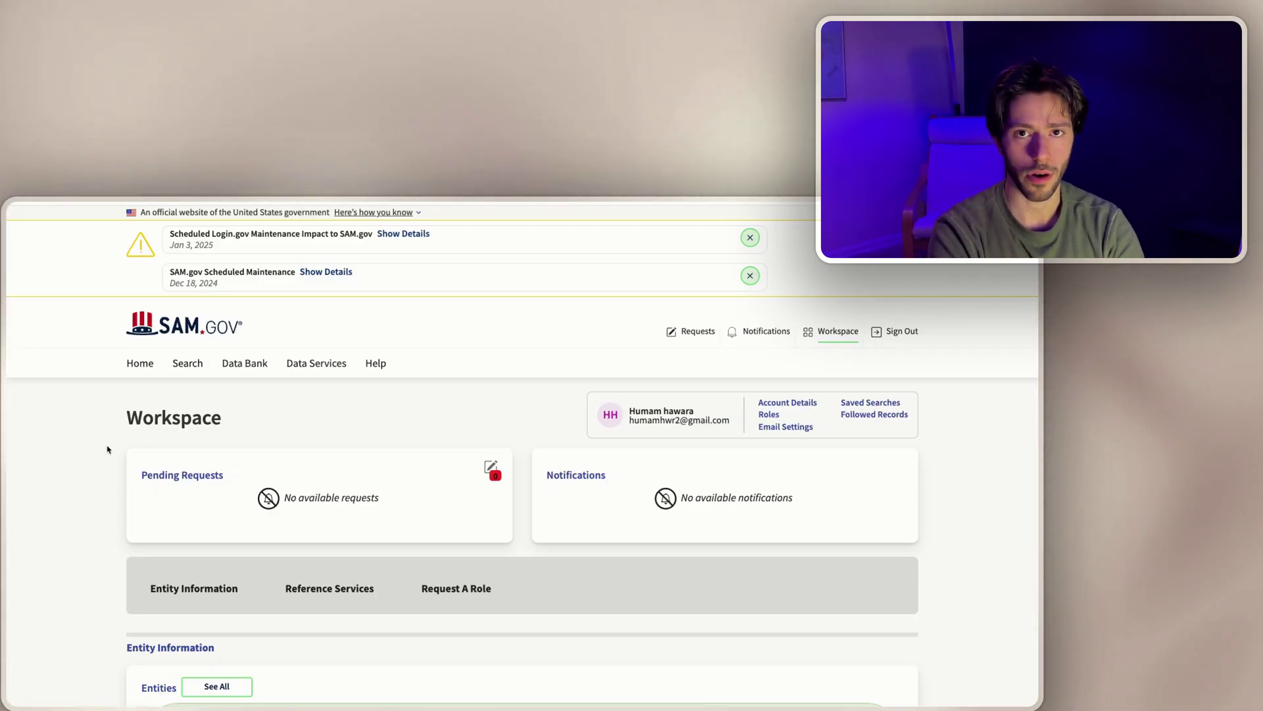
Step: From the Entity Information section, choose Get Started under Register Your Entity or Get a Unique Entity ID
left_click(194, 587)
scroll(367, 480, "up", 5)
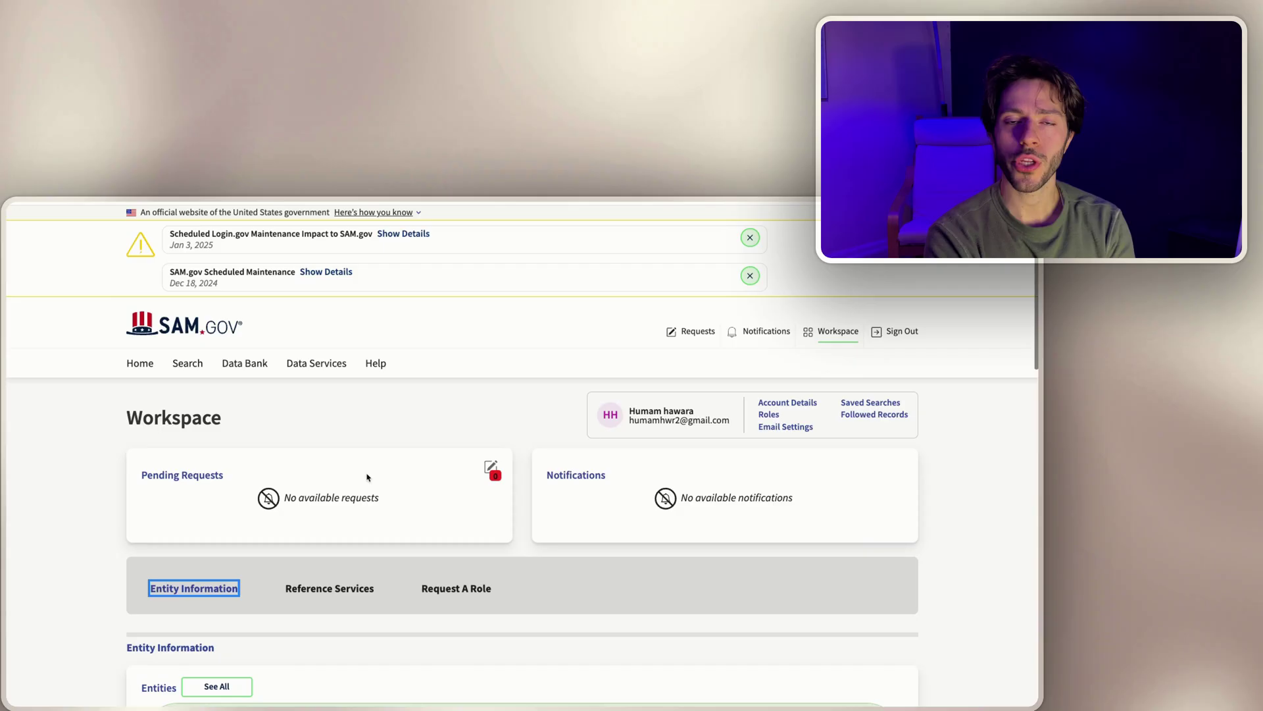
scroll(366, 477, "down", 5)
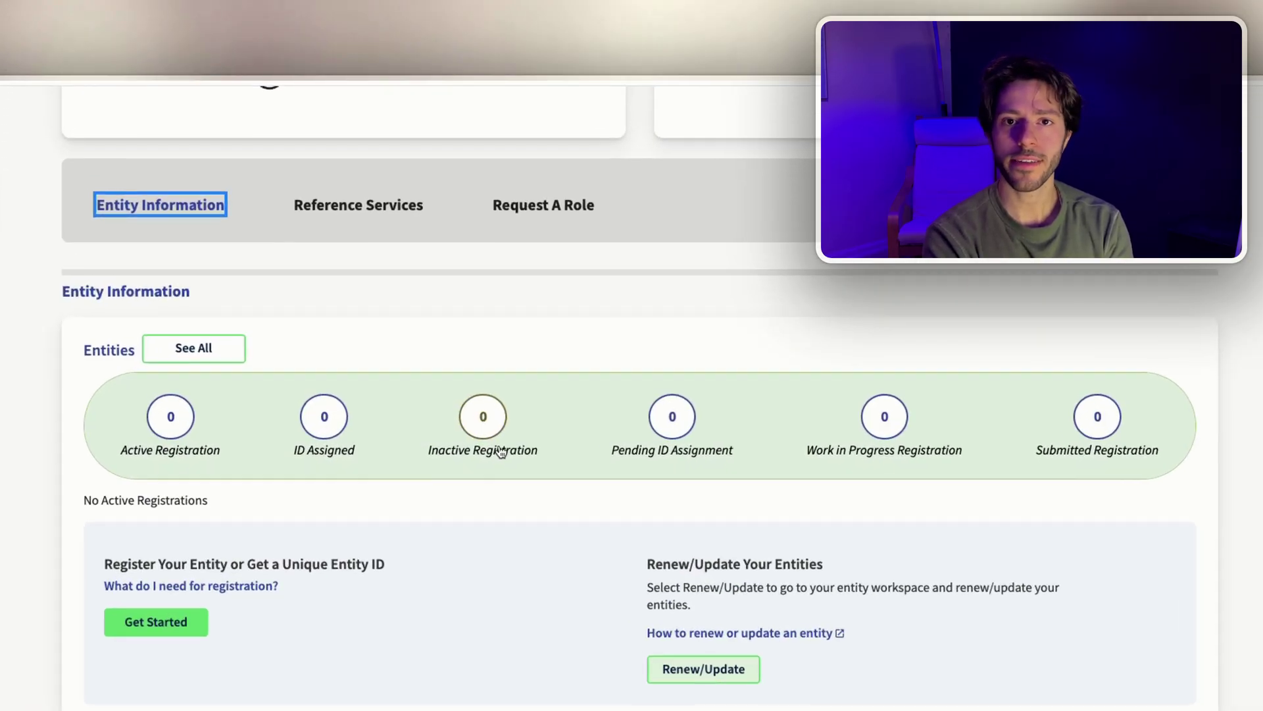
scroll(229, 612, "down", 2)
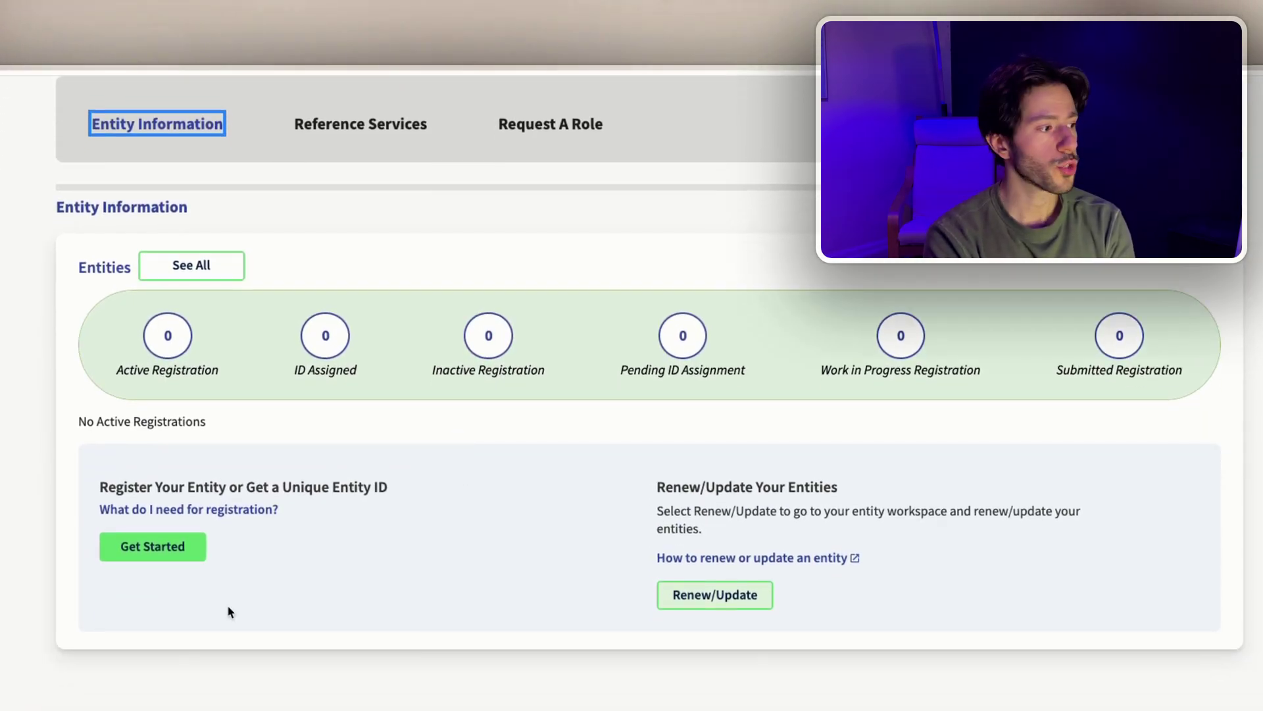
scroll(164, 545, "up", 6)
scroll(250, 575, "down", 5)
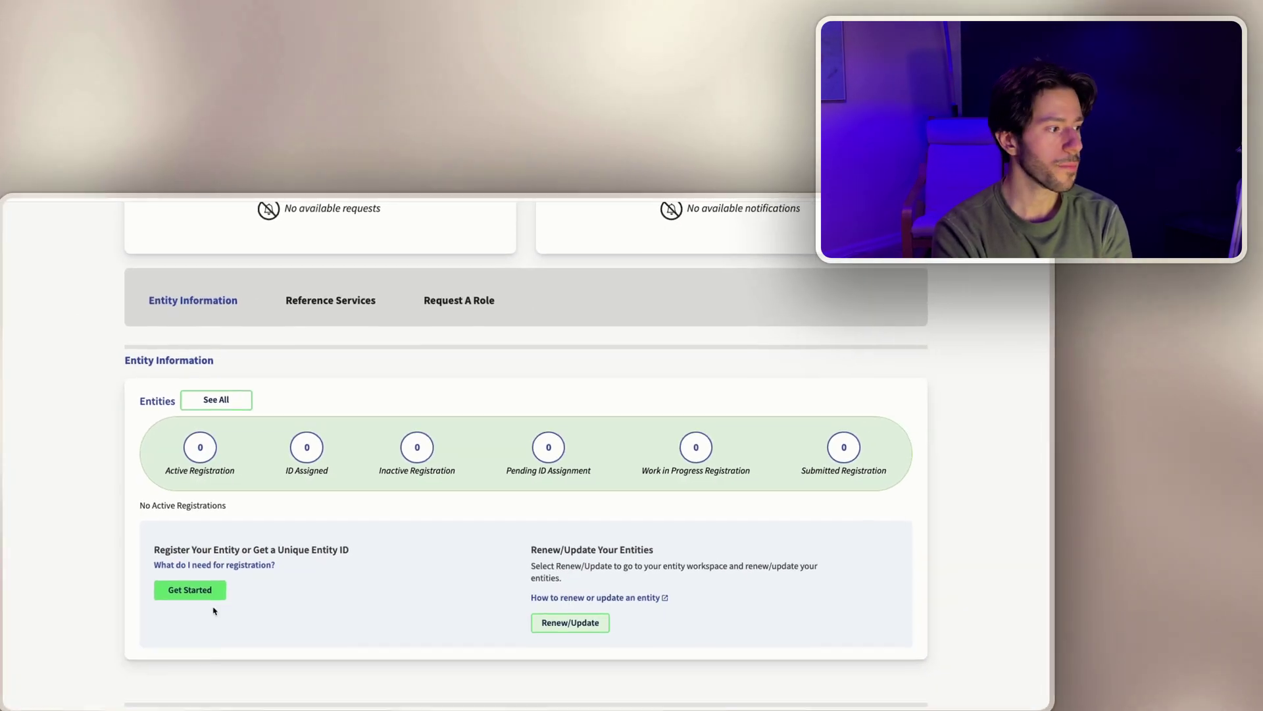
left_click(219, 594)
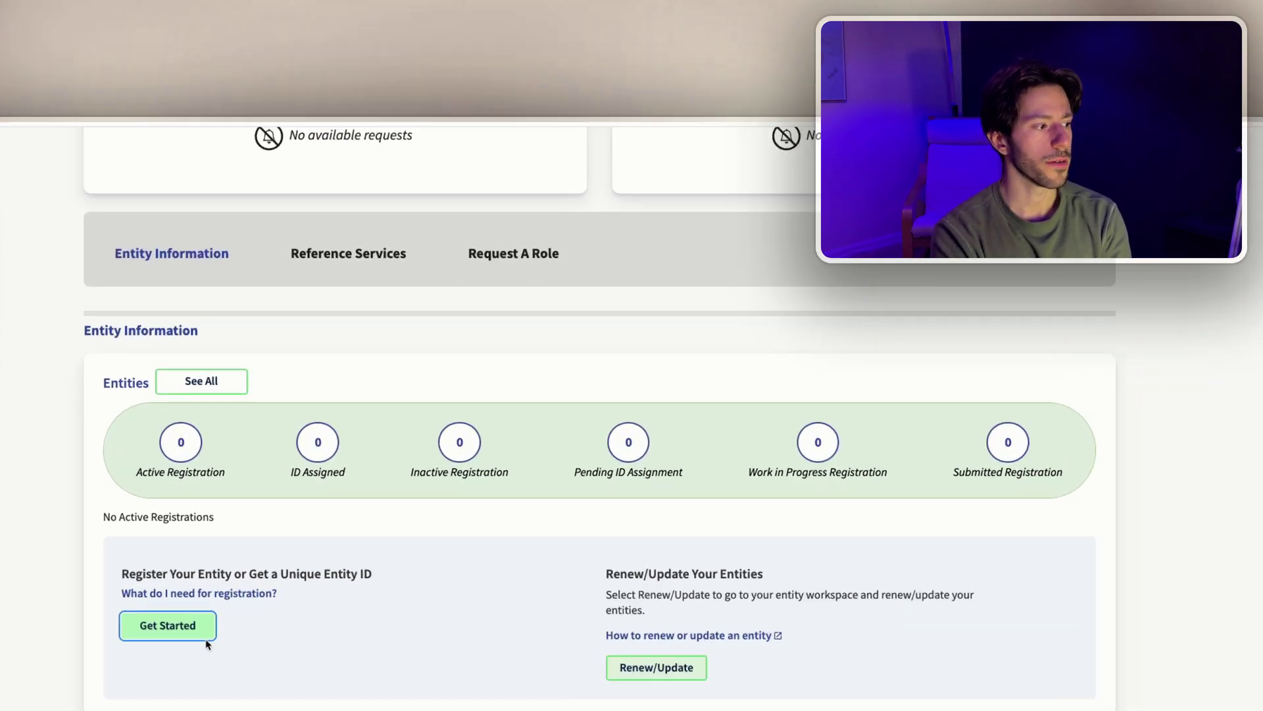
scroll(408, 433, "down", 3)
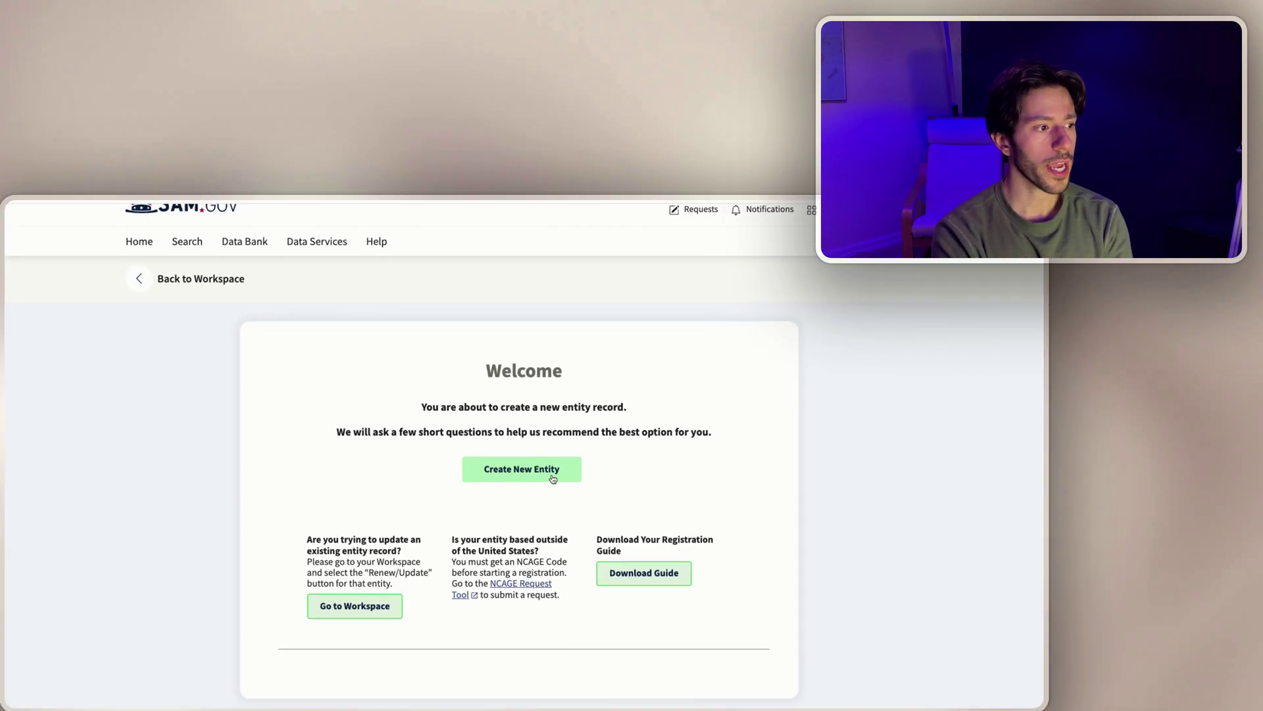
Step: Create a new entity doing business directly with the federal government, browsing the Federal Hierarchy list
left_click(646, 474)
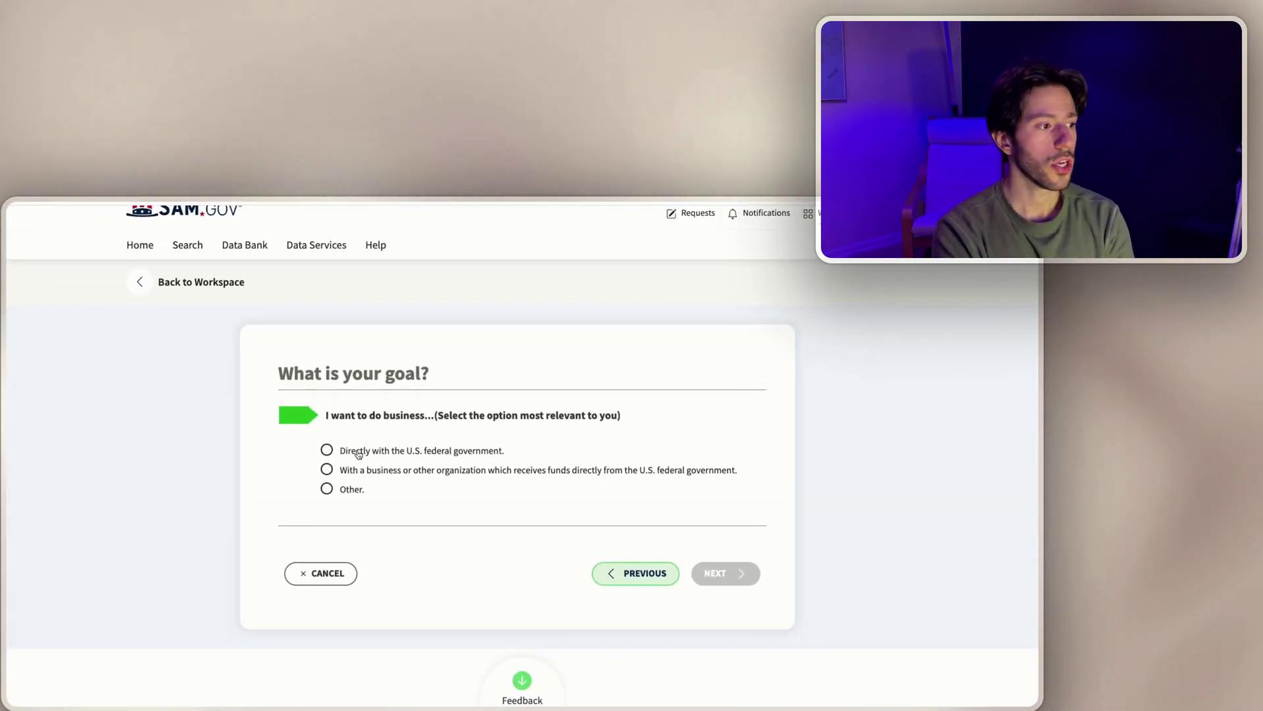
left_click(372, 454)
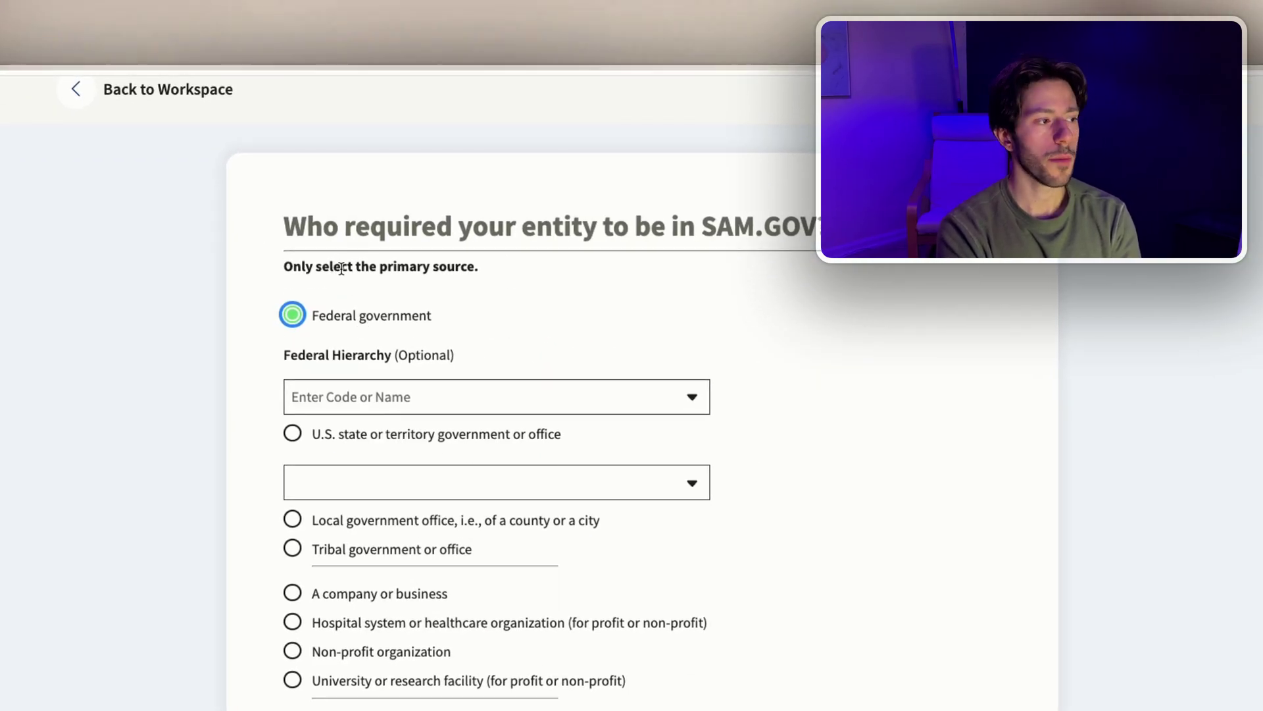
left_click(504, 394)
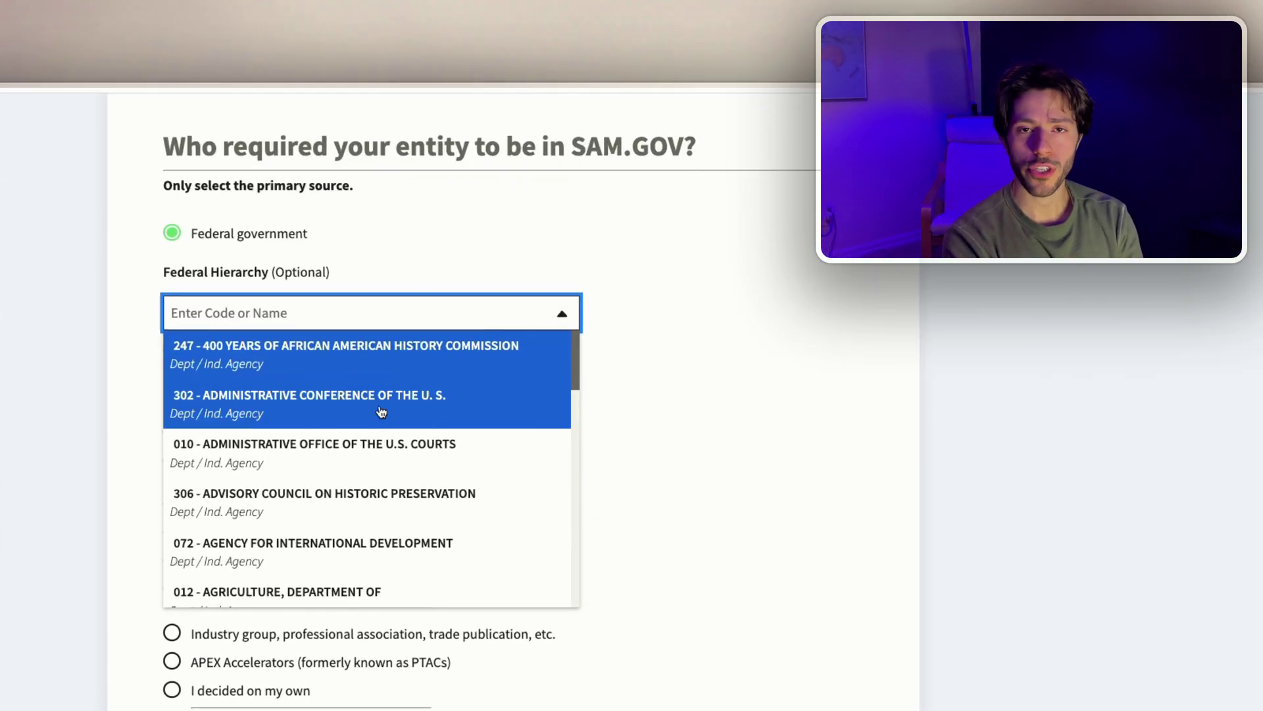
scroll(433, 404, "down", 5)
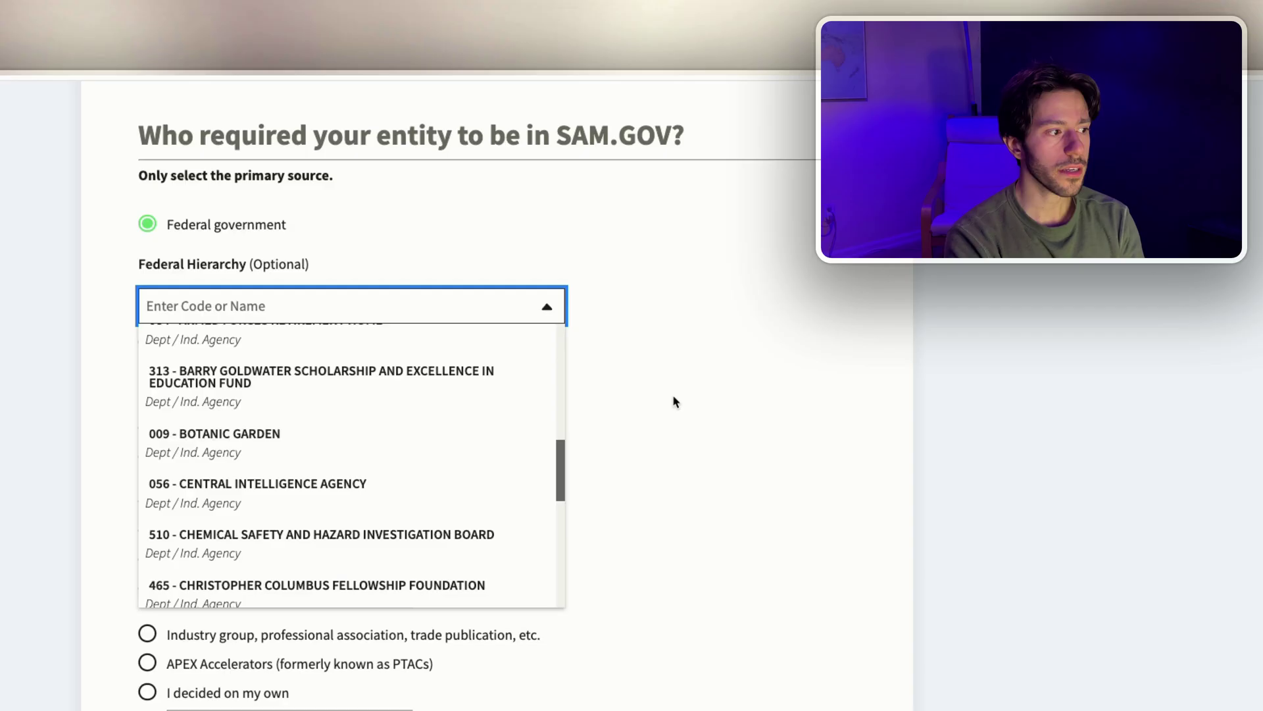
left_click(672, 402)
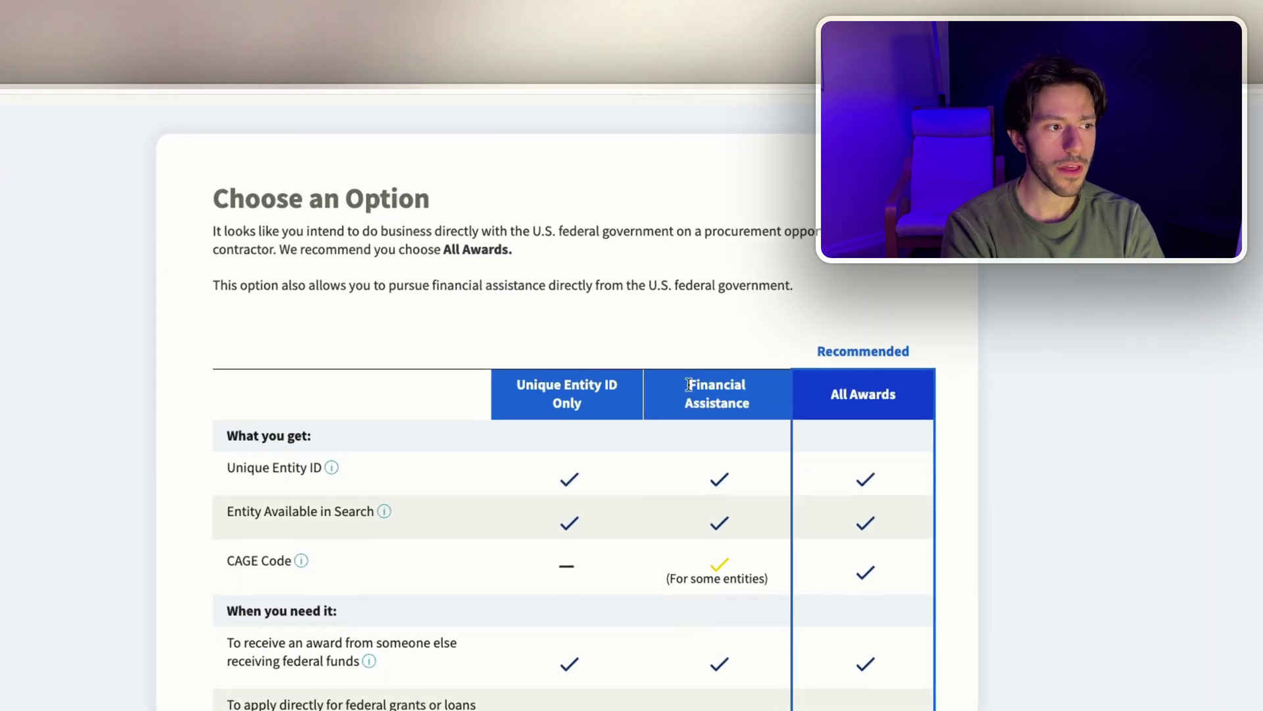
left_click_drag(595, 403, 662, 414)
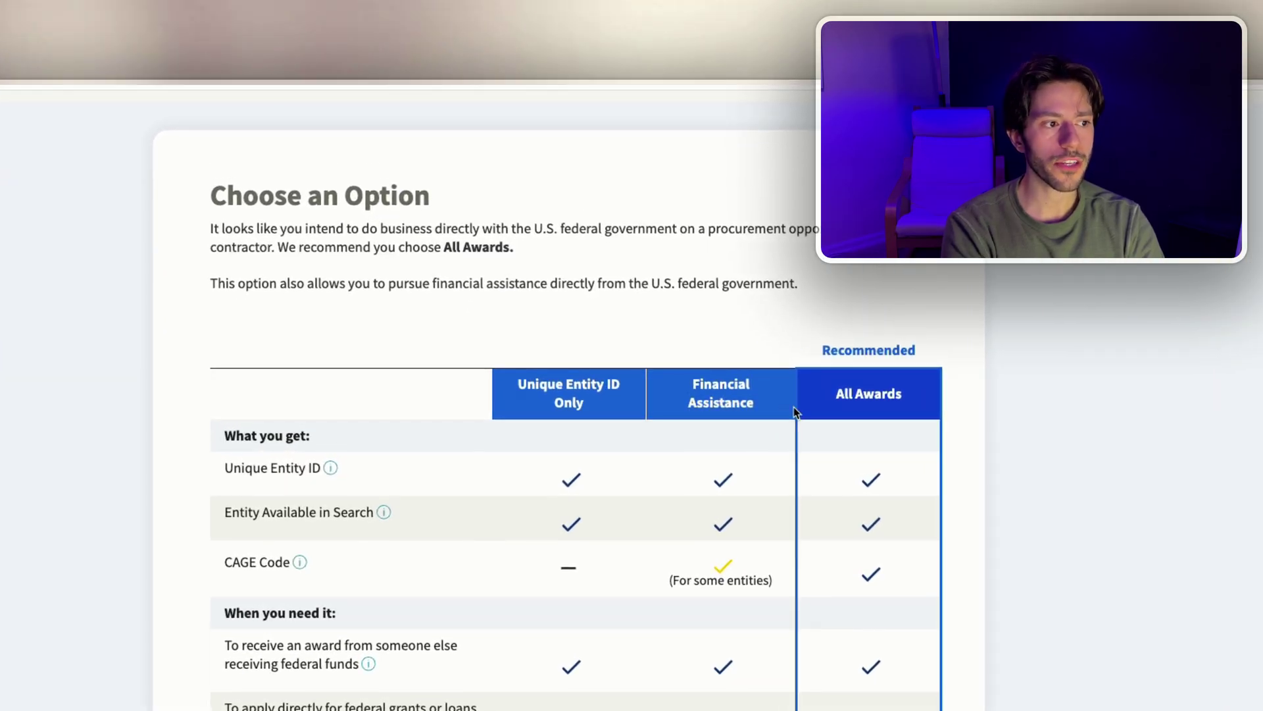
scroll(841, 404, "down", 10)
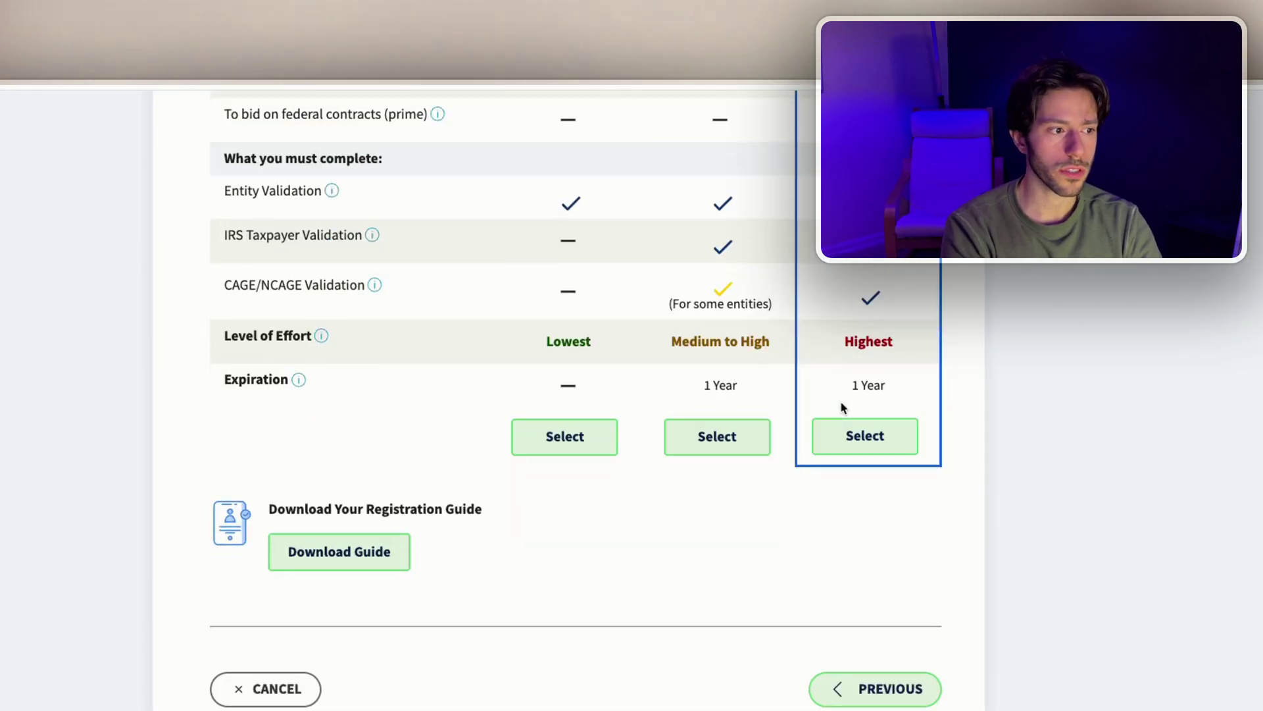
scroll(666, 367, "up", 5)
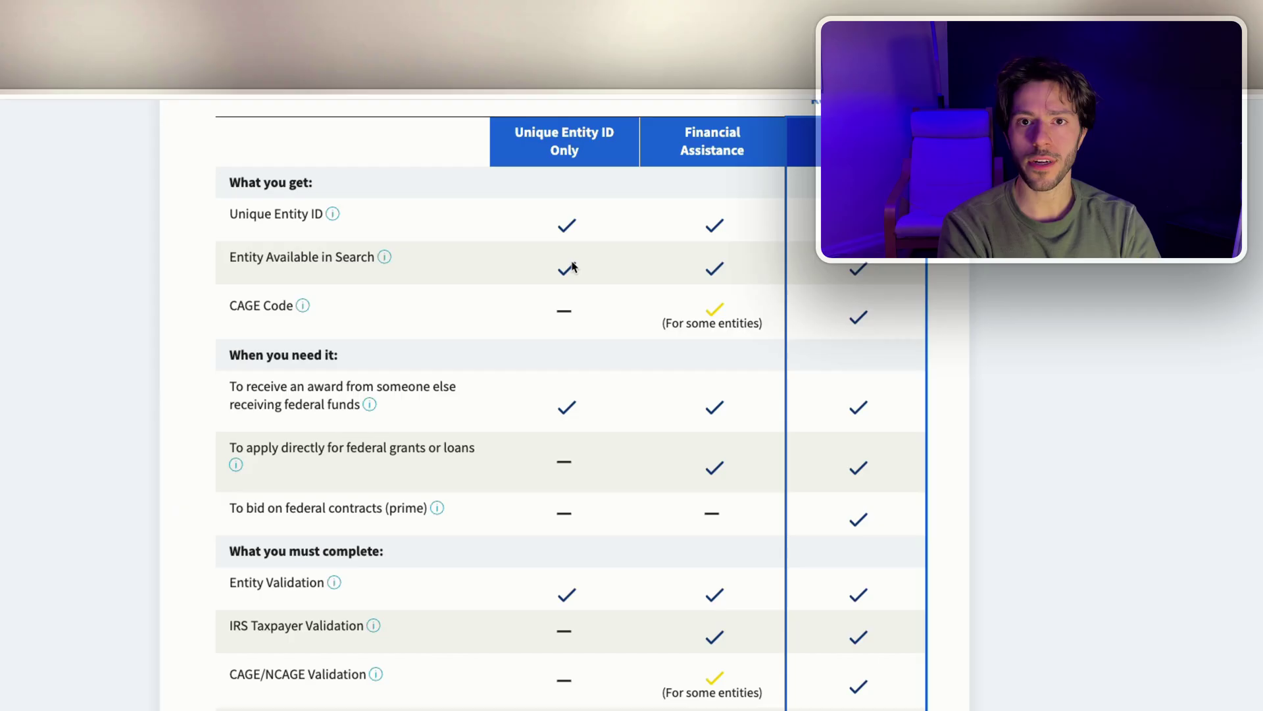
scroll(620, 410, "down", 2)
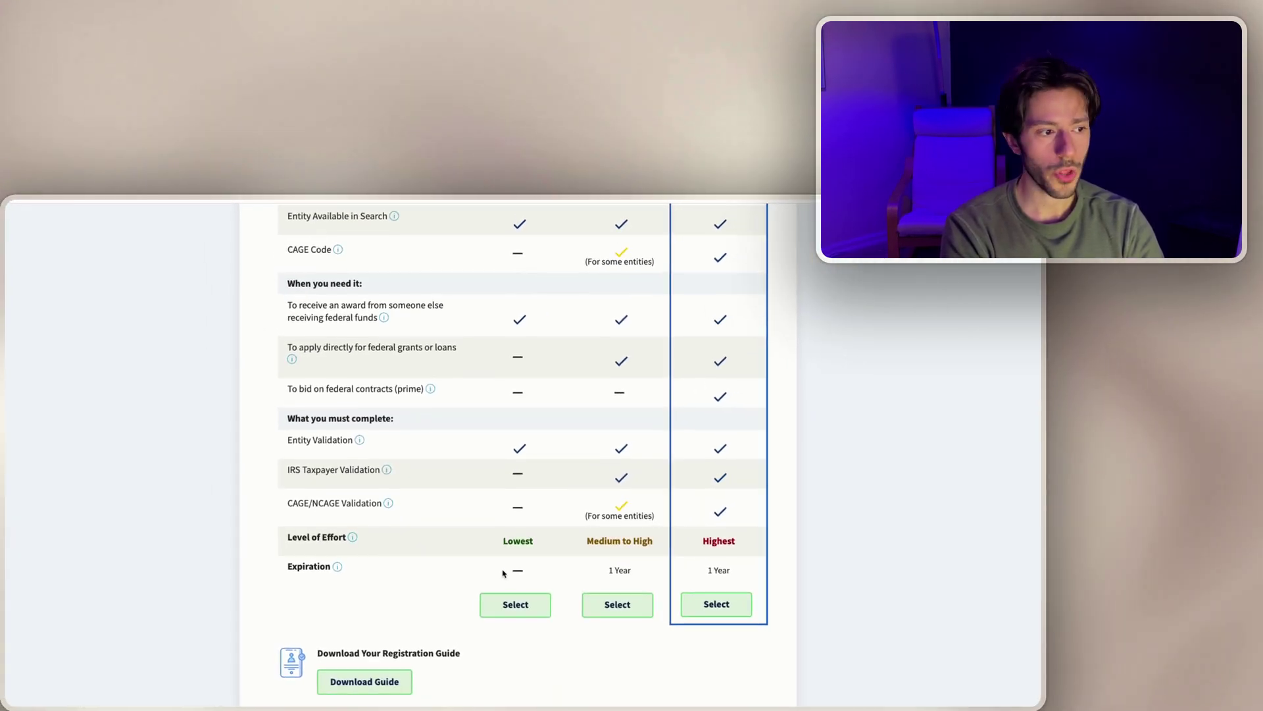
scroll(587, 523, "up", 5)
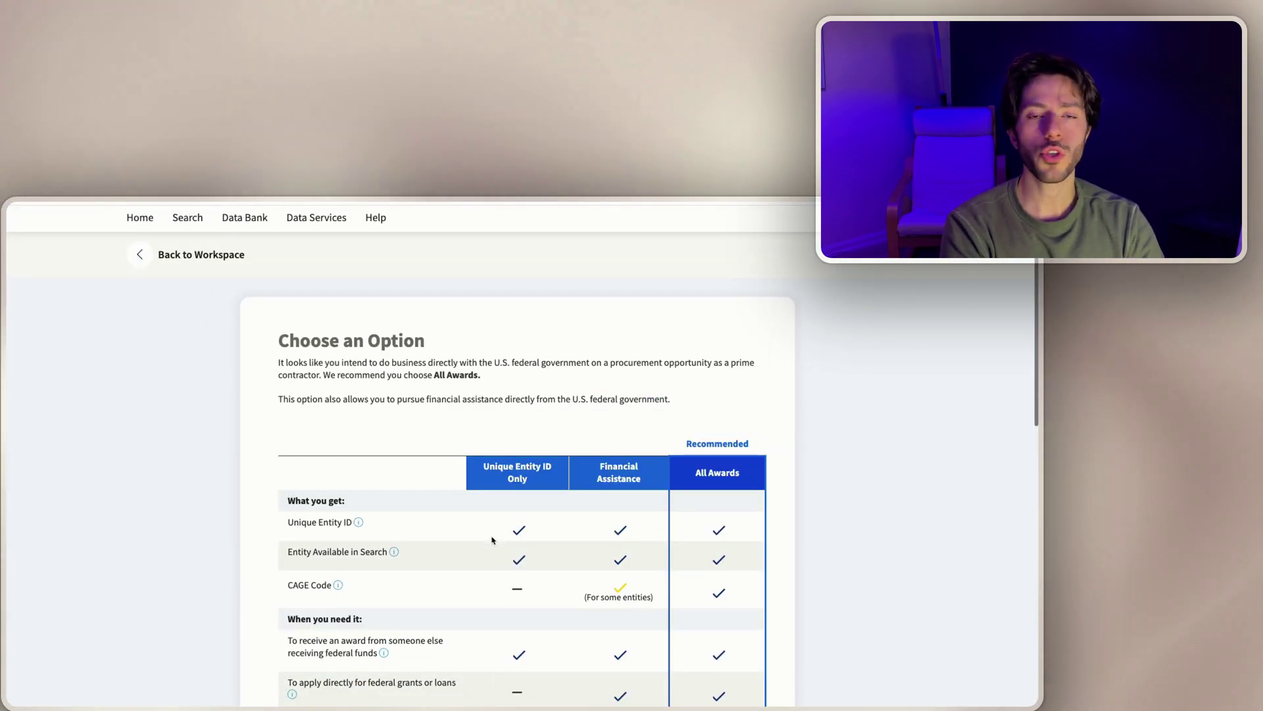
scroll(492, 540, "down", 4)
scroll(493, 536, "down", 3)
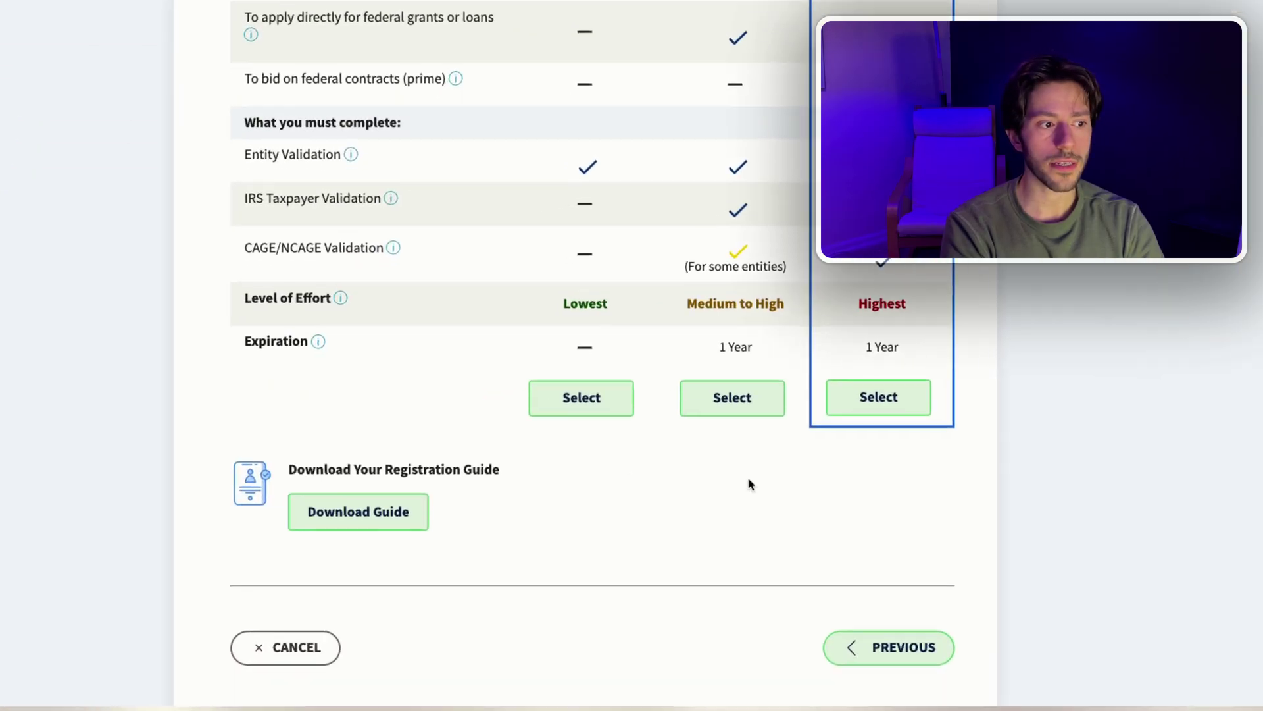
scroll(749, 484, "up", 10)
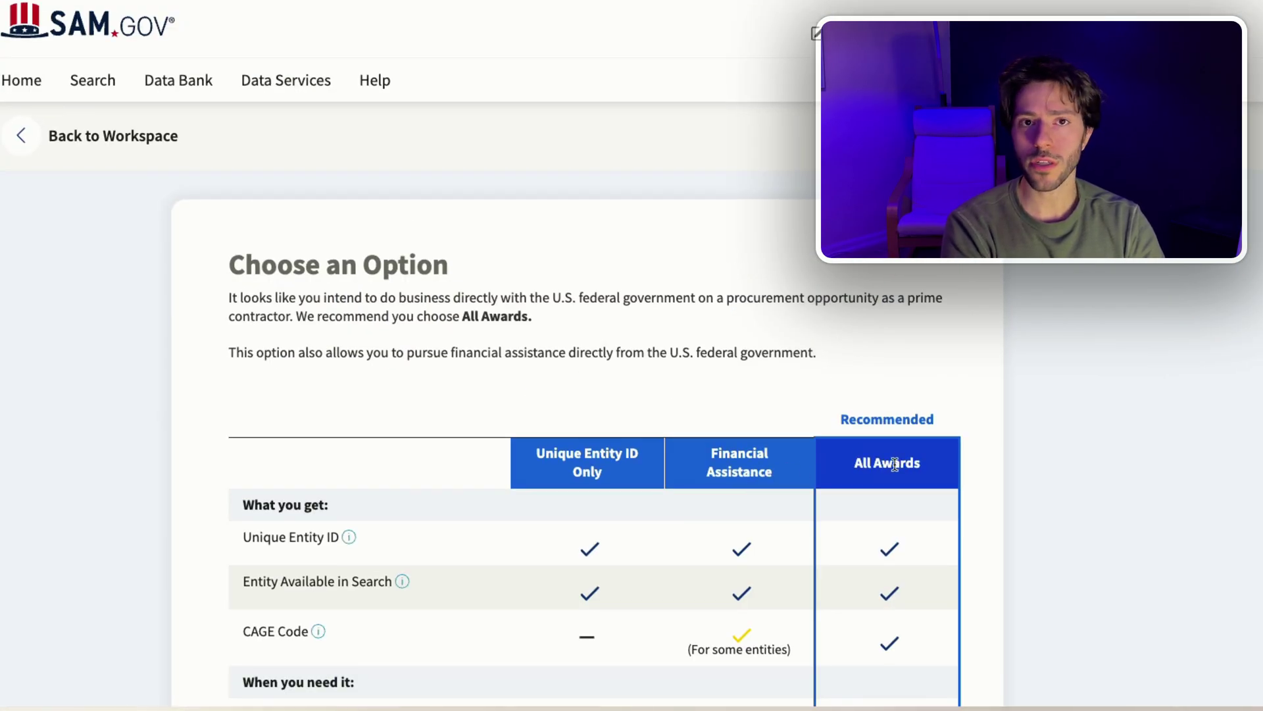
scroll(889, 465, "down", 10)
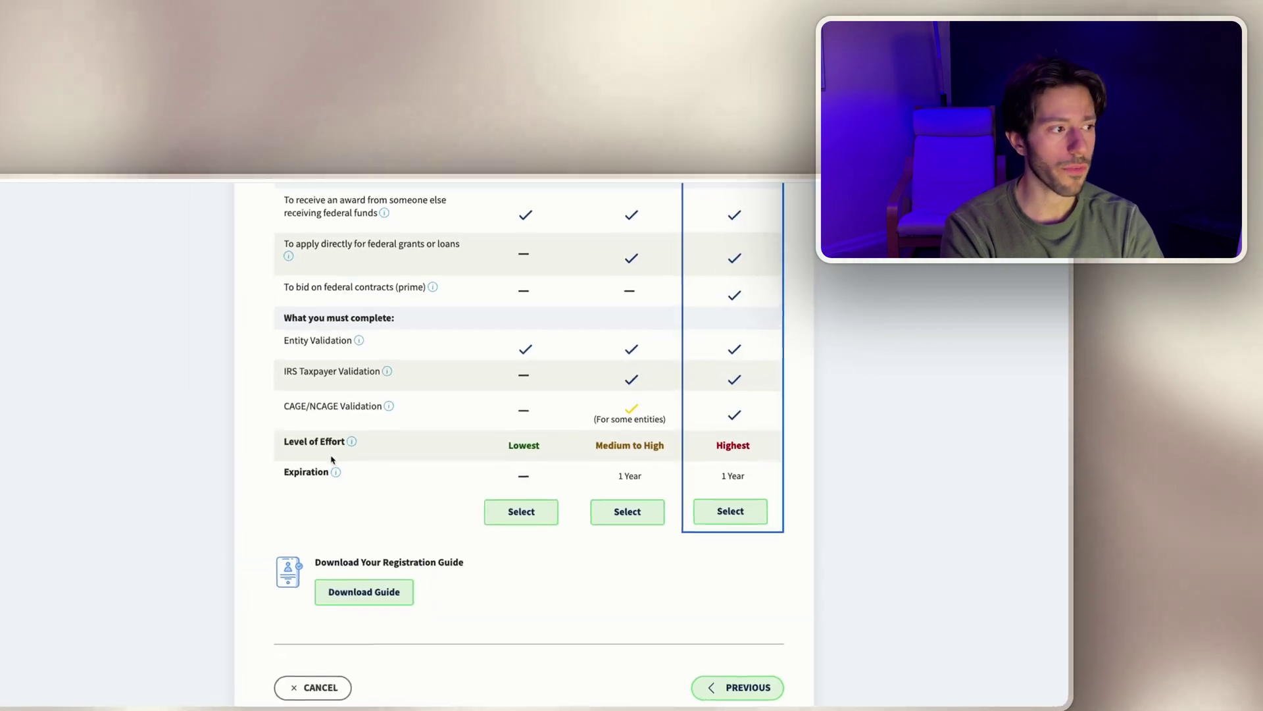
mouse_move(339, 327)
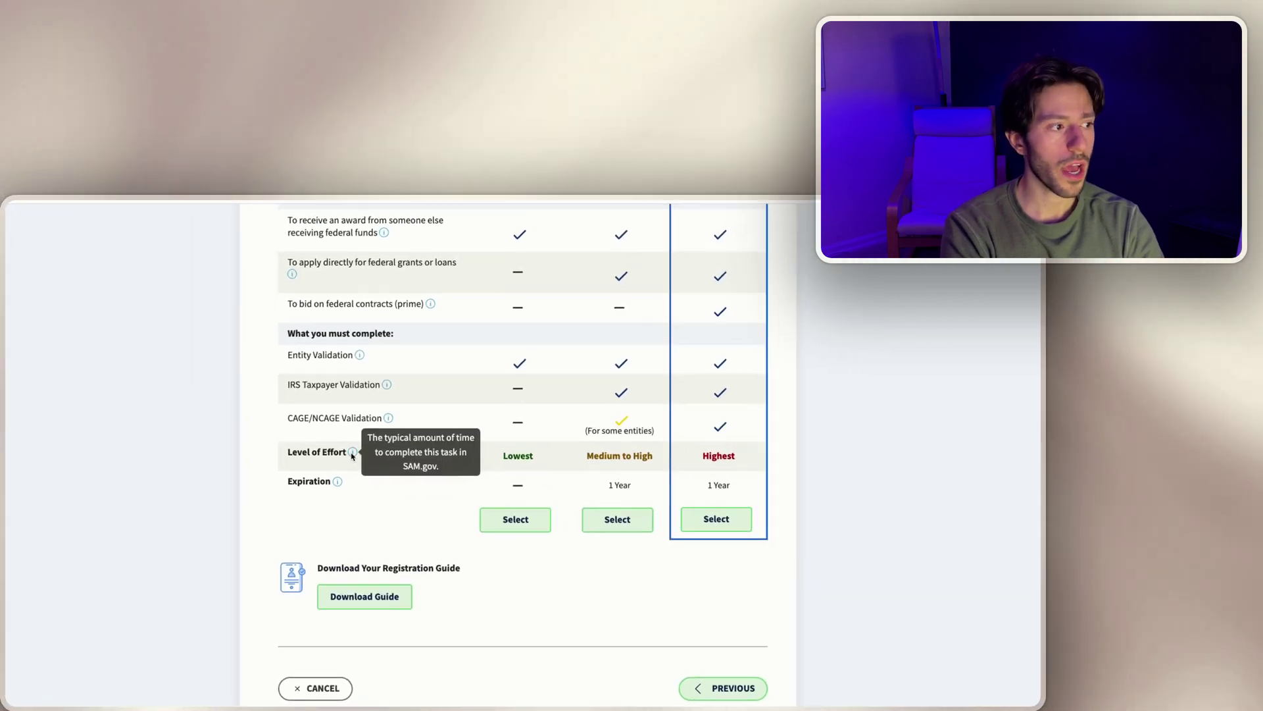
scroll(352, 455, "up", 3)
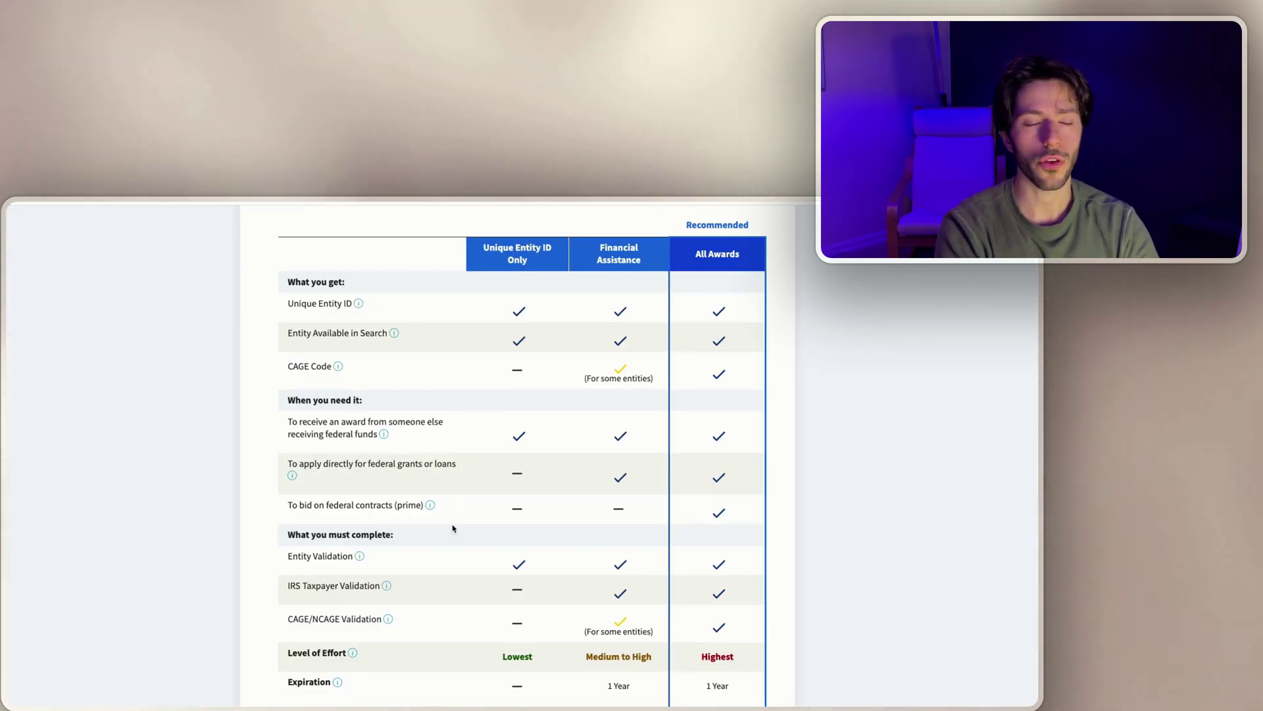
scroll(454, 525, "down", 5)
scroll(452, 526, "up", 3)
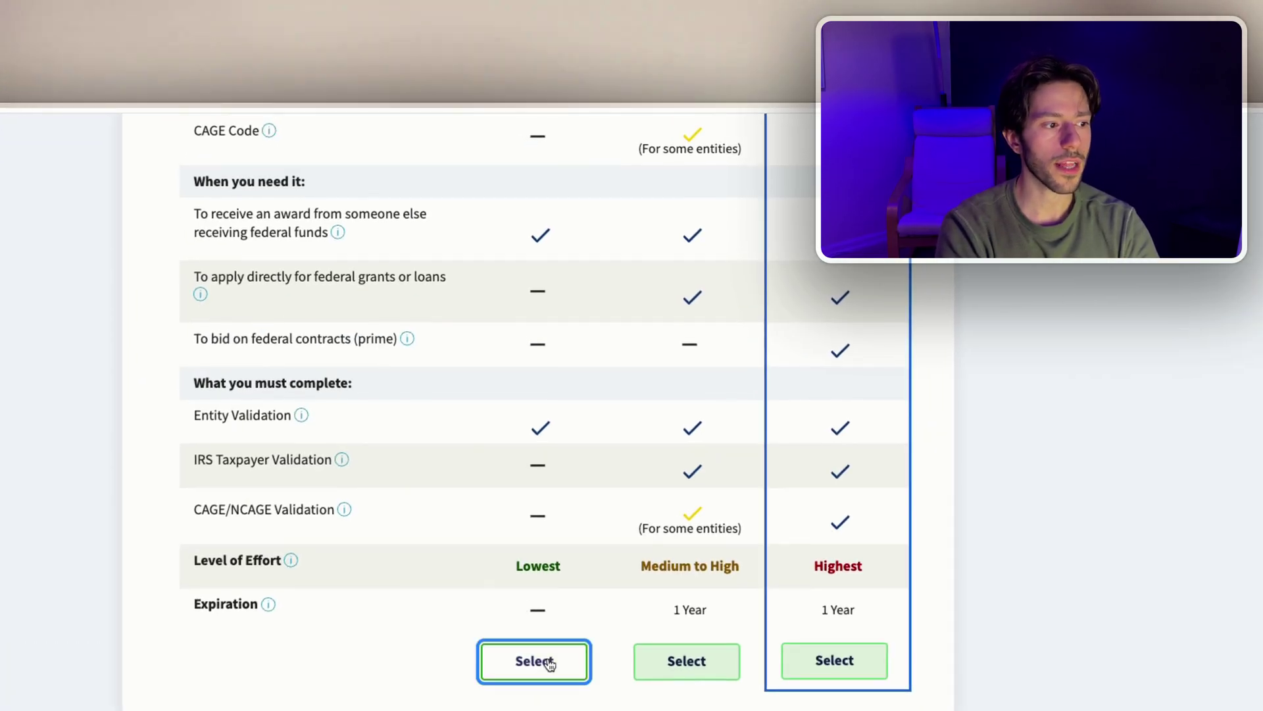
Step: Choose Unique Entity ID Only, submit the entity name and address, and search for matches
left_click(549, 663)
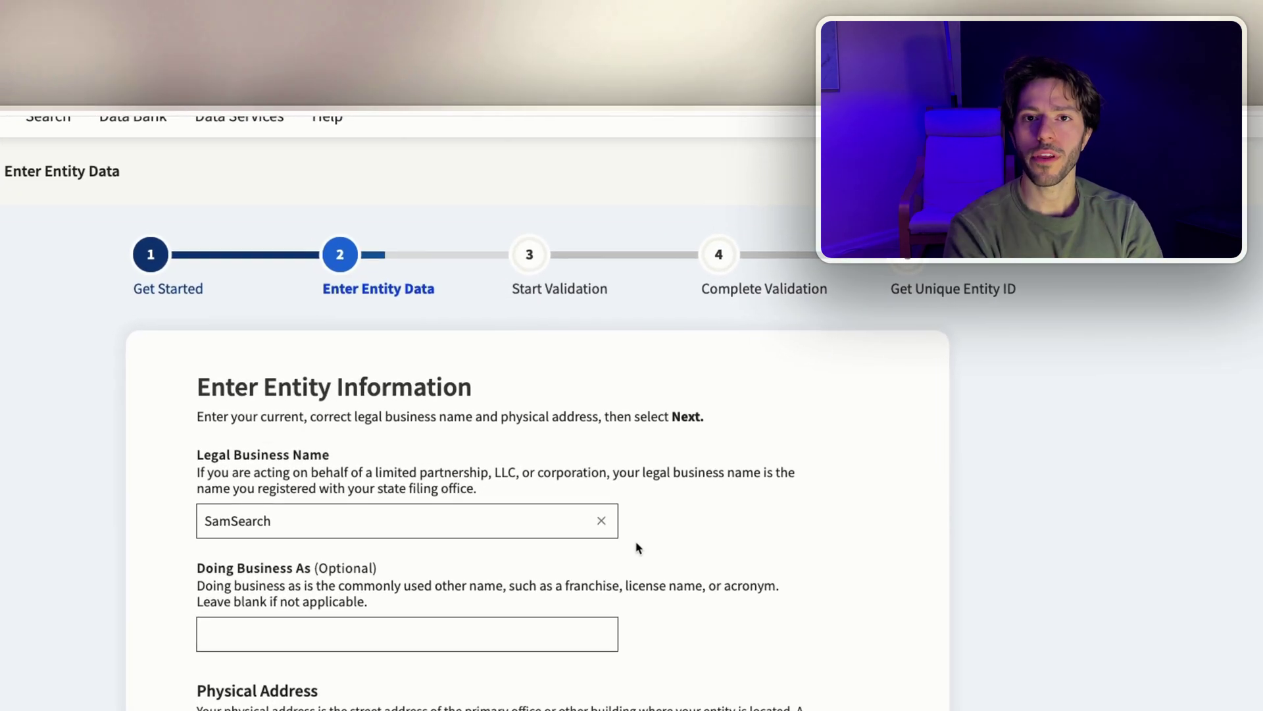
scroll(638, 548, "down", 10)
scroll(803, 600, "up", 1)
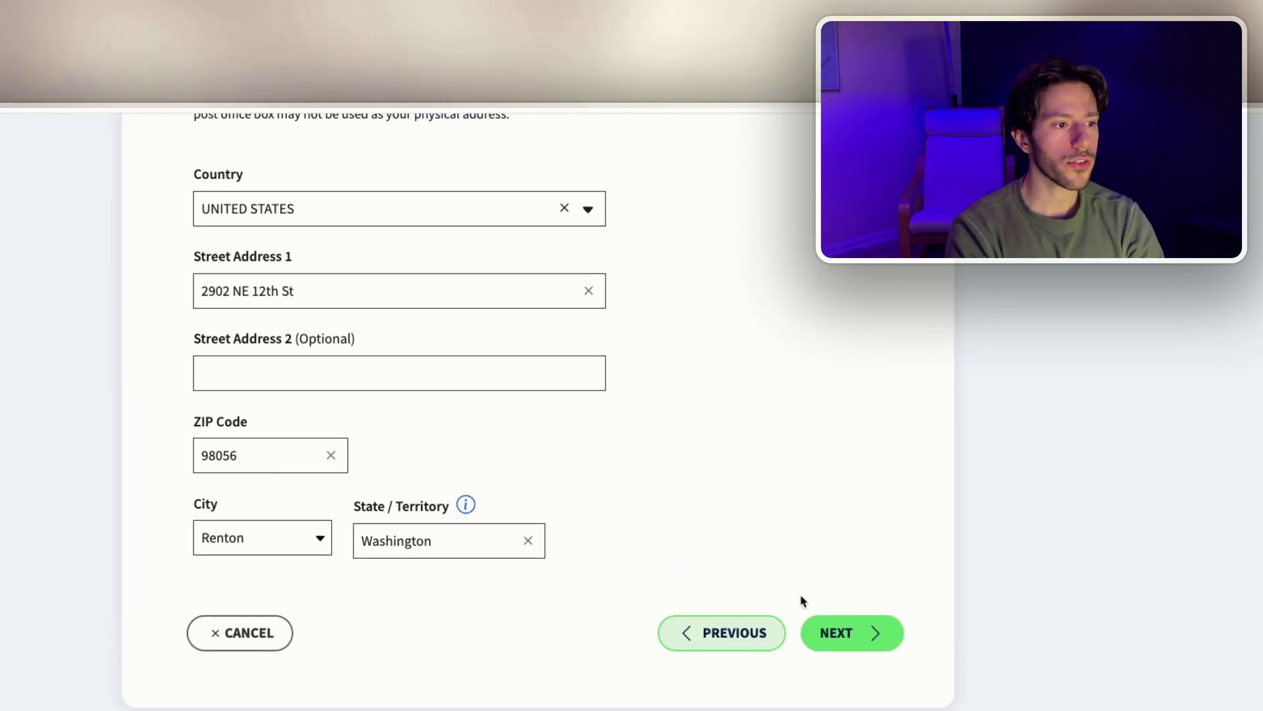
left_click(840, 634)
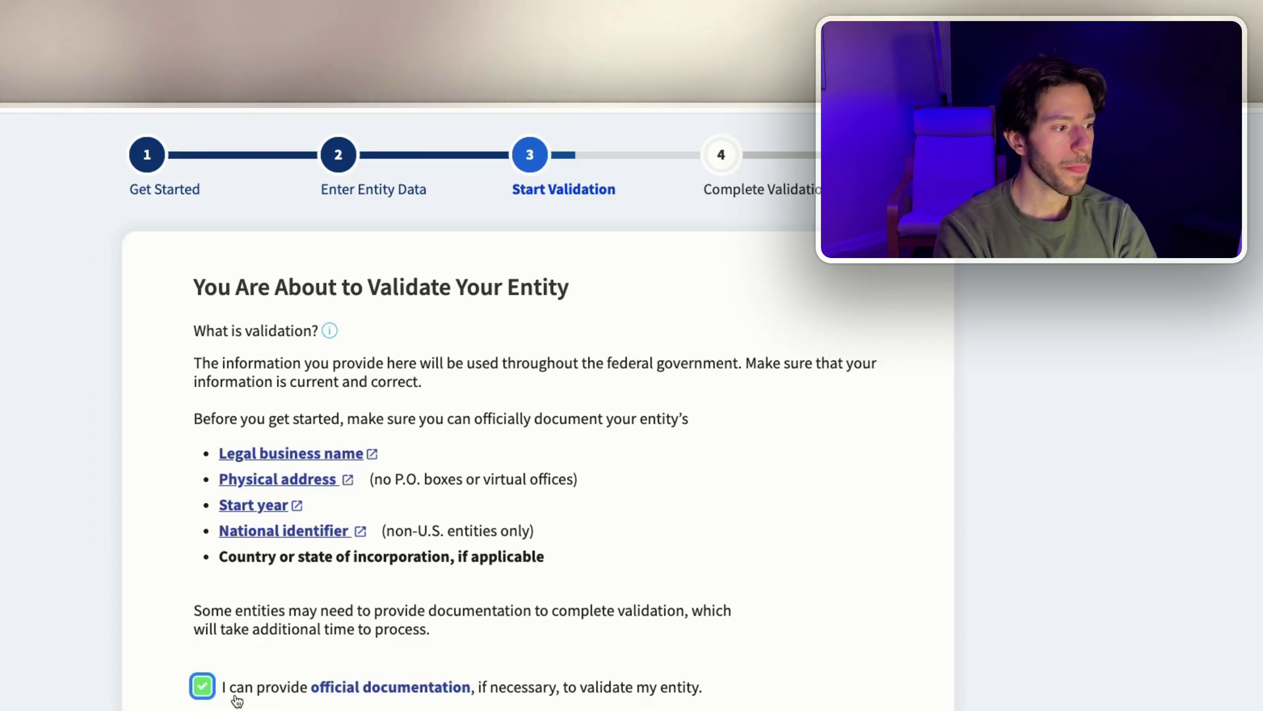
left_click(827, 642)
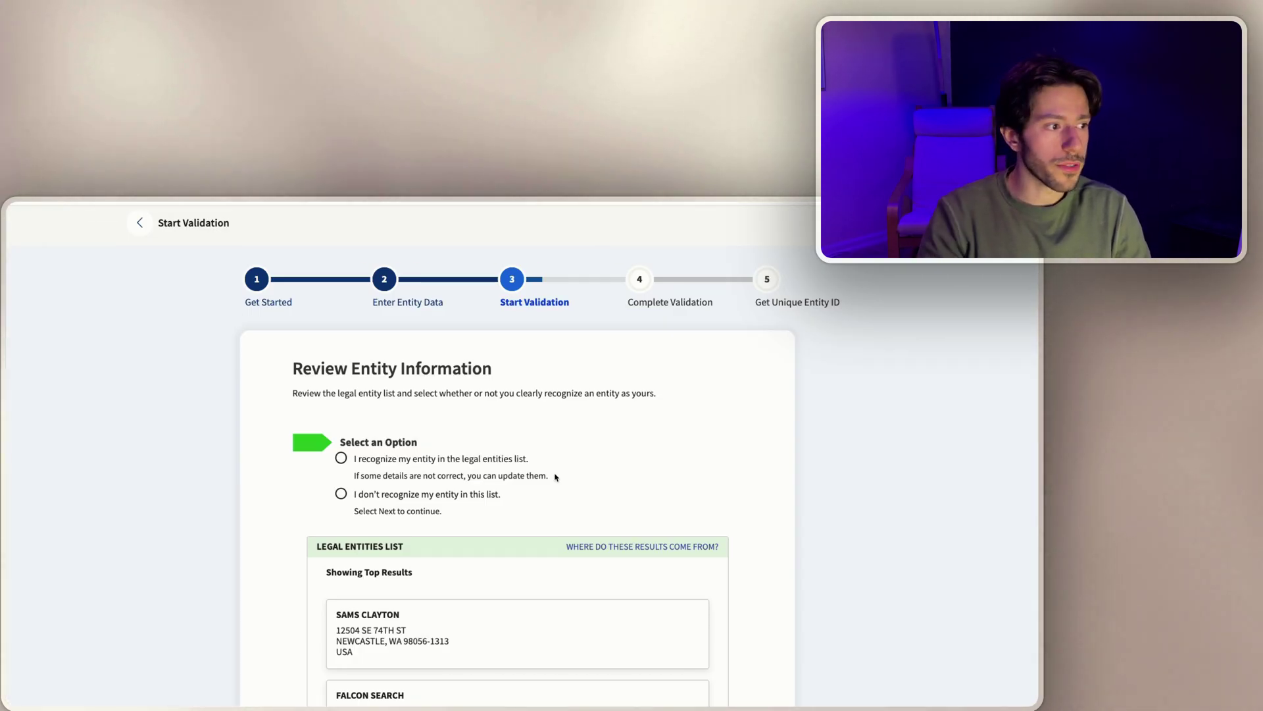
Step: Report that the entity isn't among the listed matches and continue
scroll(531, 441, "down", 10)
scroll(513, 428, "up", 8)
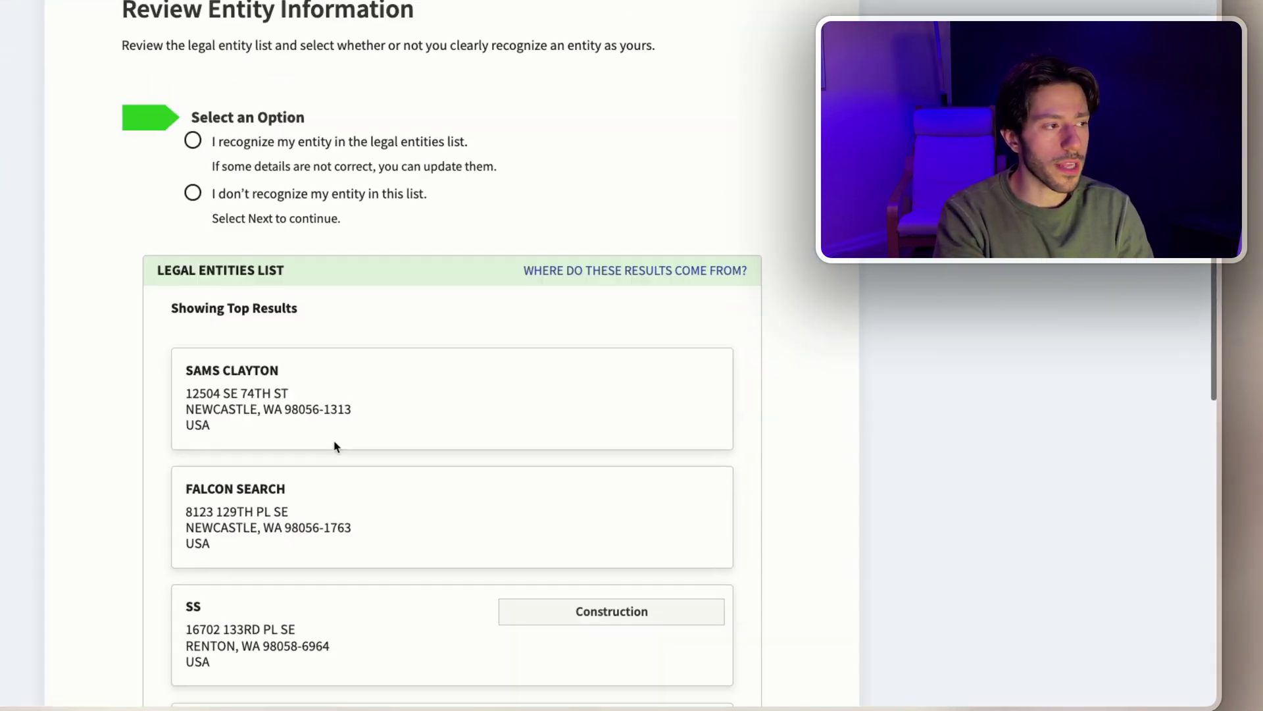
left_click(184, 183)
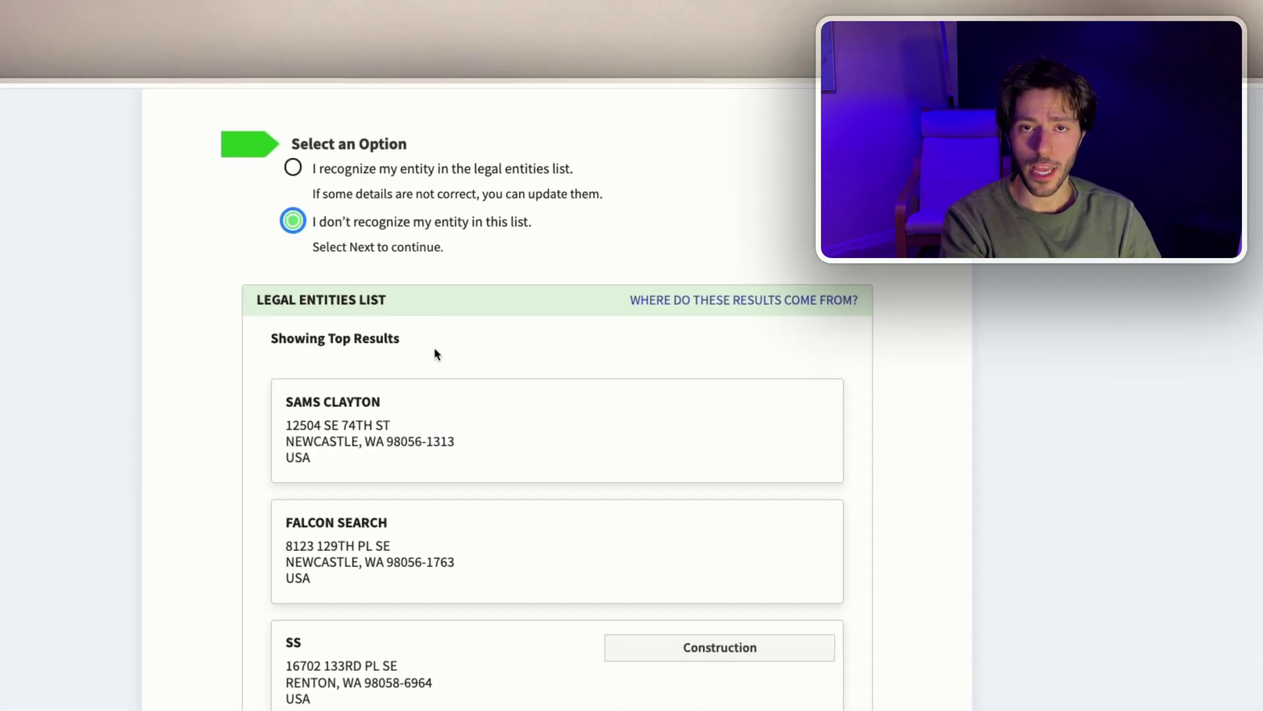
scroll(435, 354, "up", 4)
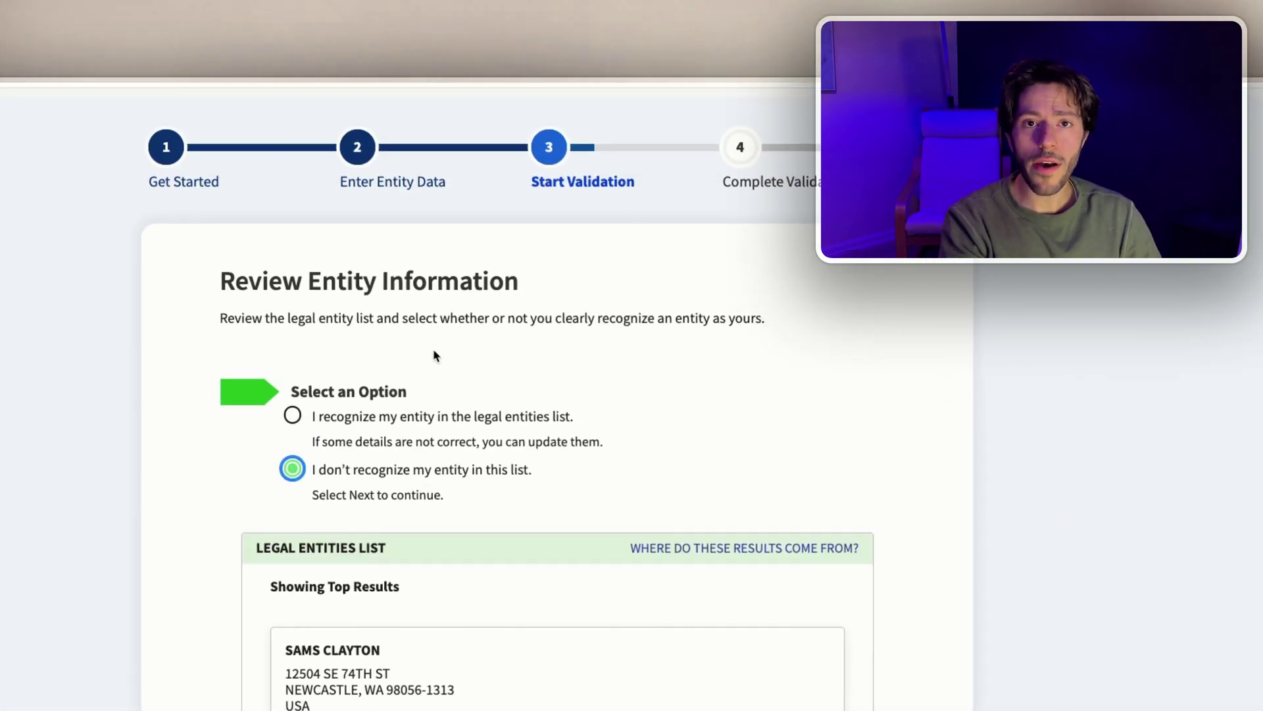
scroll(402, 454, "down", 9)
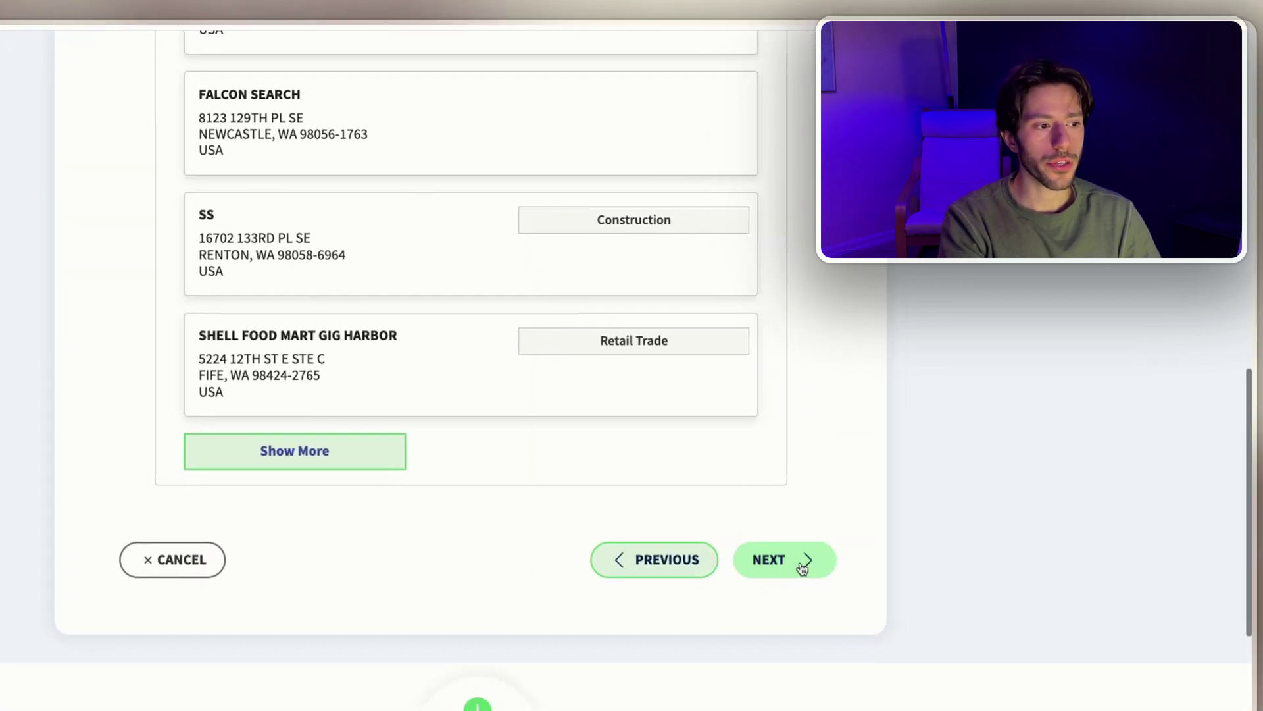
left_click(803, 567)
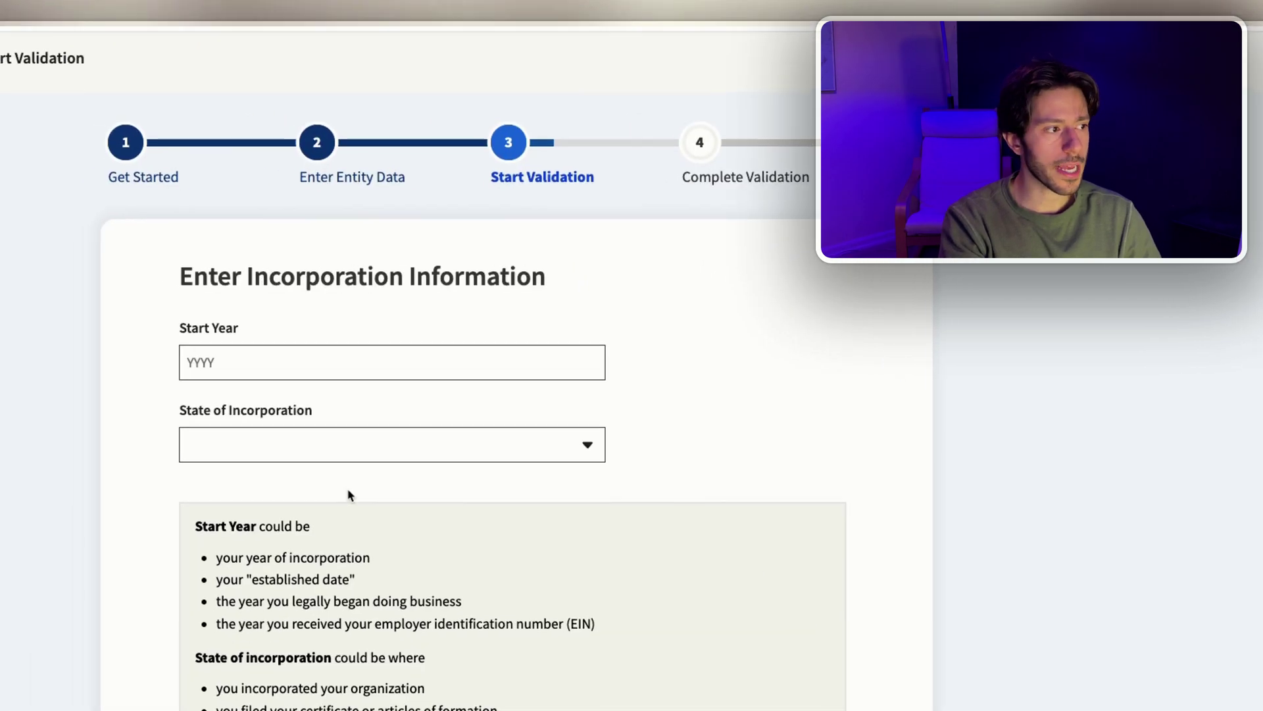
Step: Enter 2024 as the start year and Washington as the state of incorporation
left_click(314, 363)
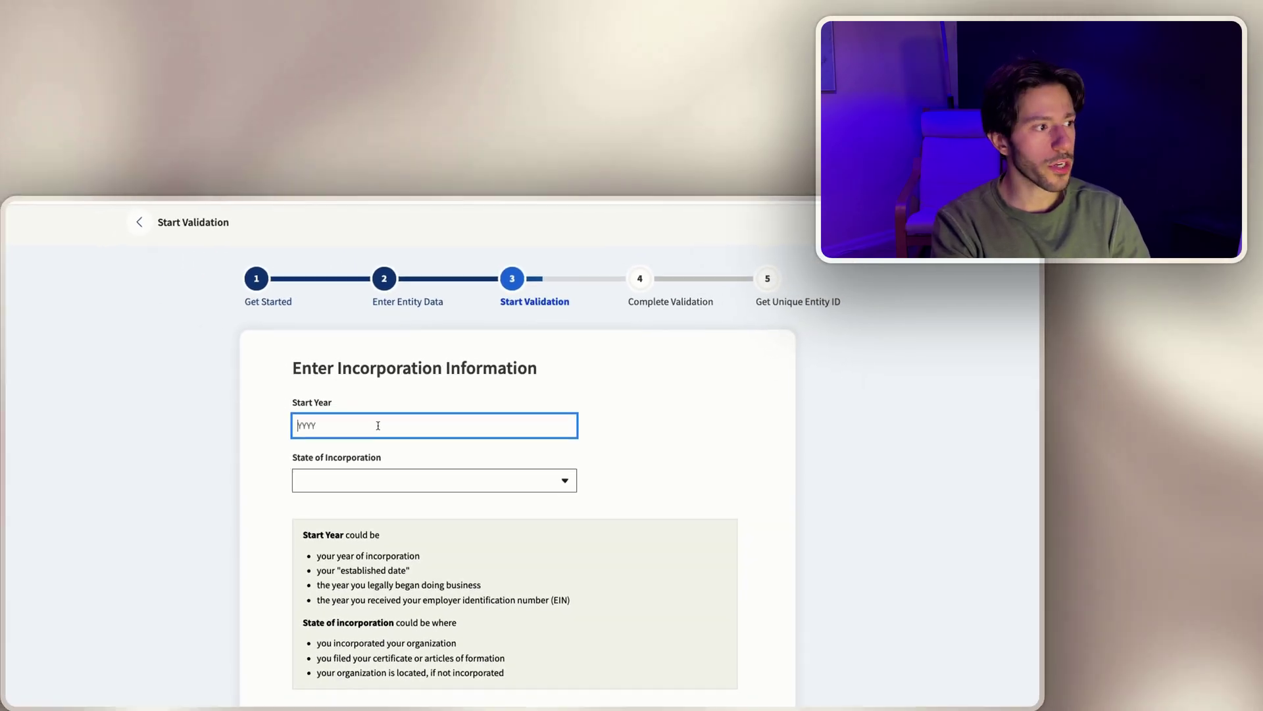
type("2024")
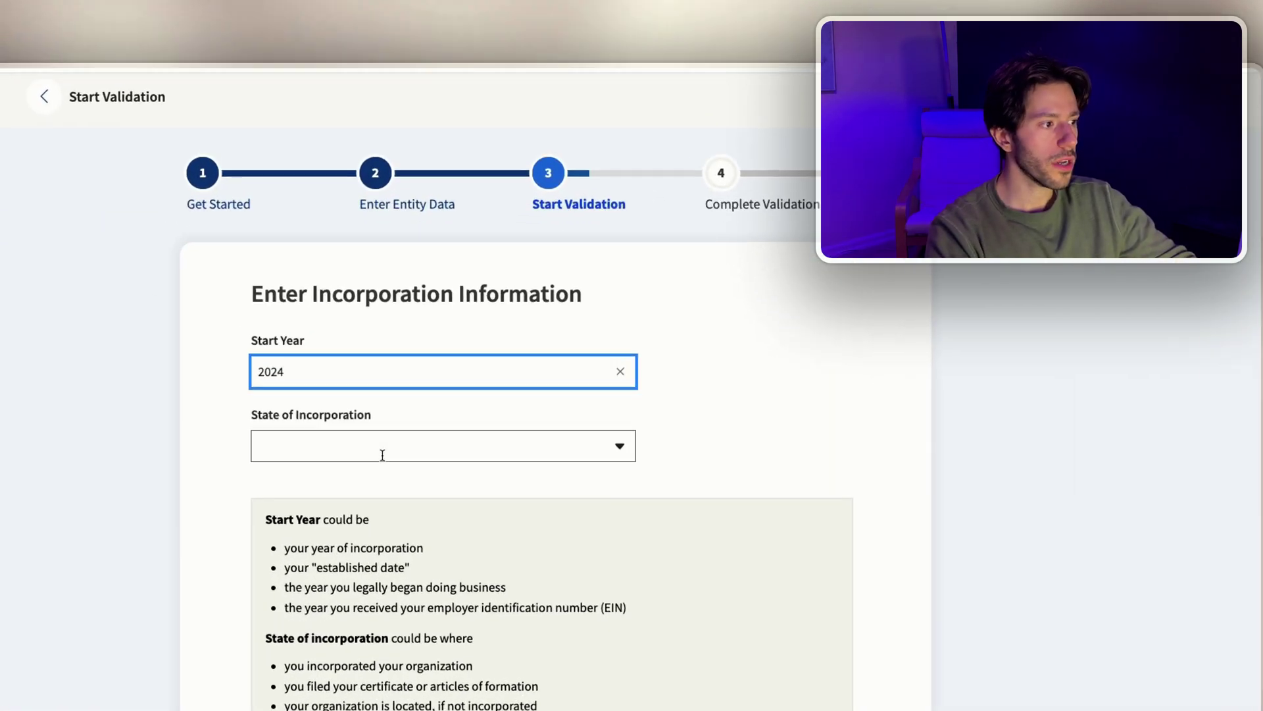
left_click(388, 483)
type("was")
left_click(365, 506)
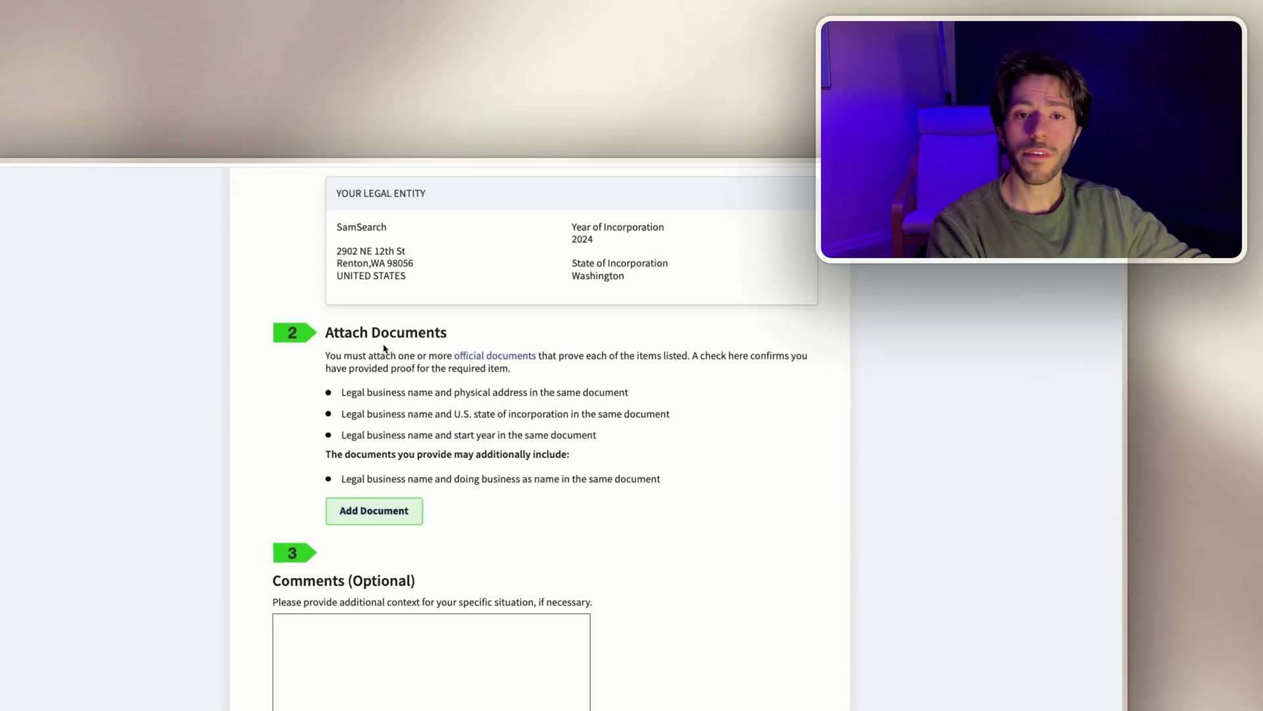
Step: Review the document requirements on the Attach Documents page
left_click_drag(324, 301, 469, 372)
left_click(469, 372)
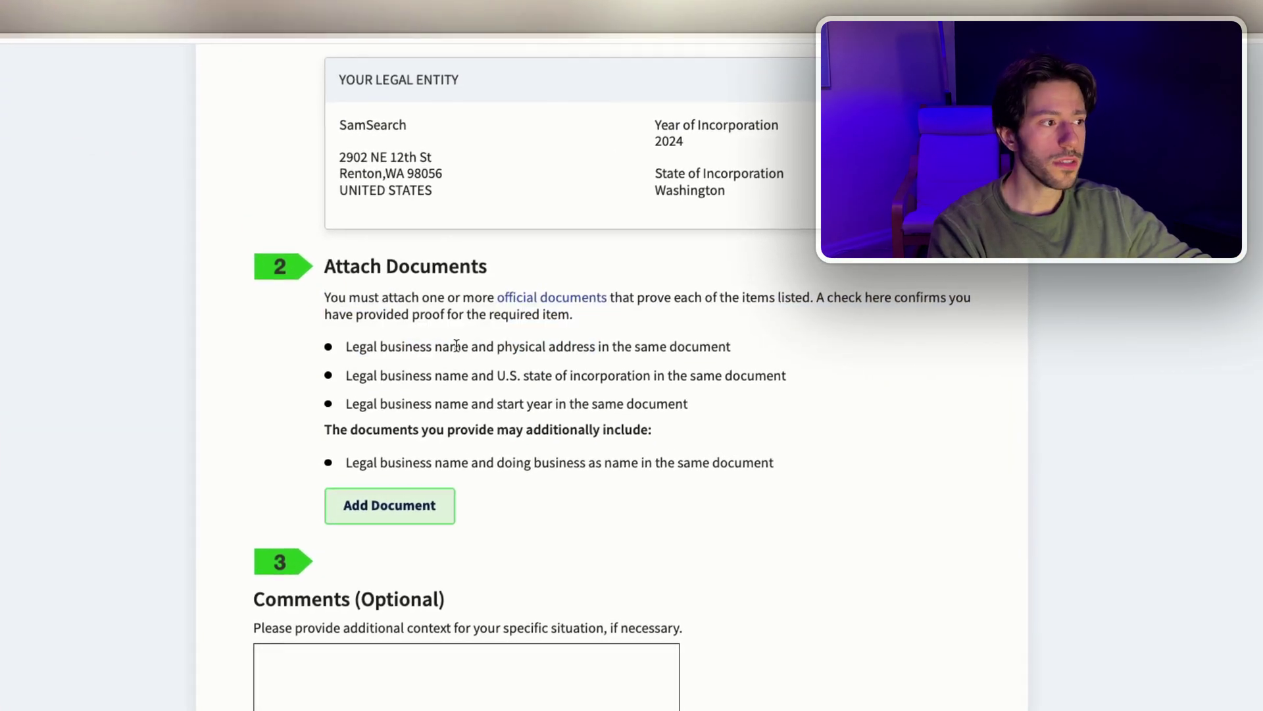
scroll(374, 421, "up", 2)
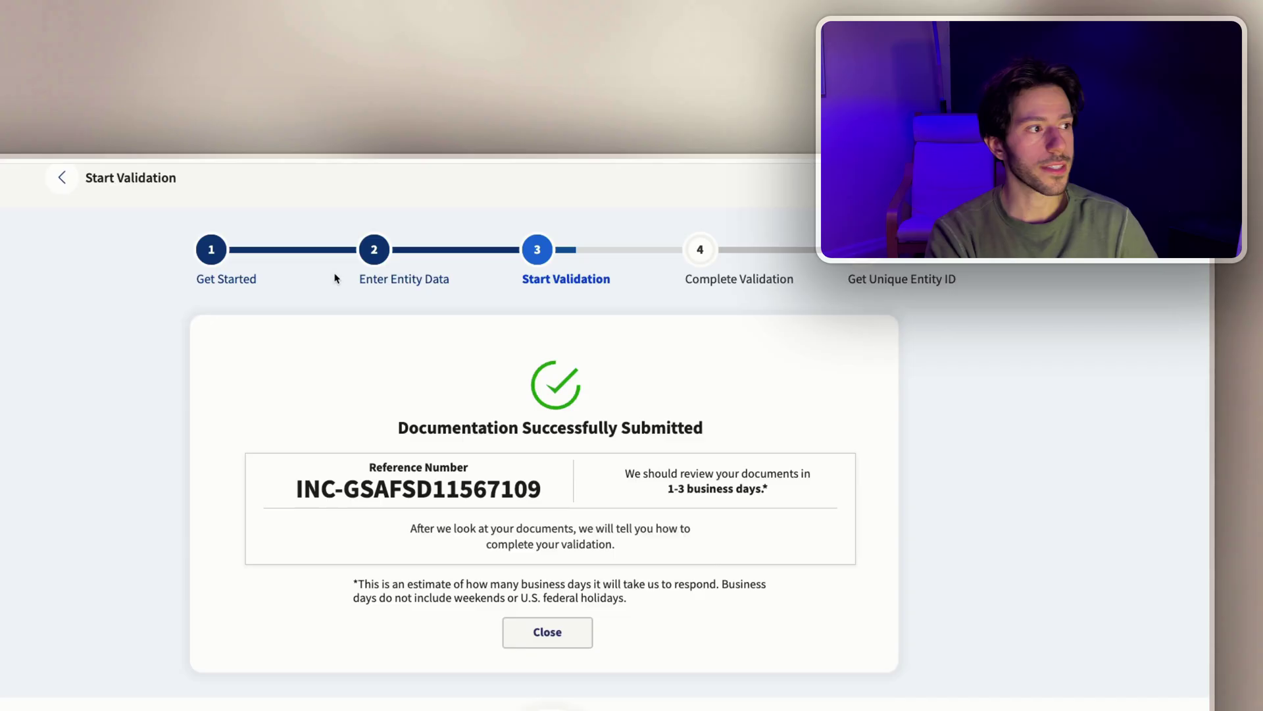
Step: Close the submission confirmation and go to the Search page
left_click(431, 296)
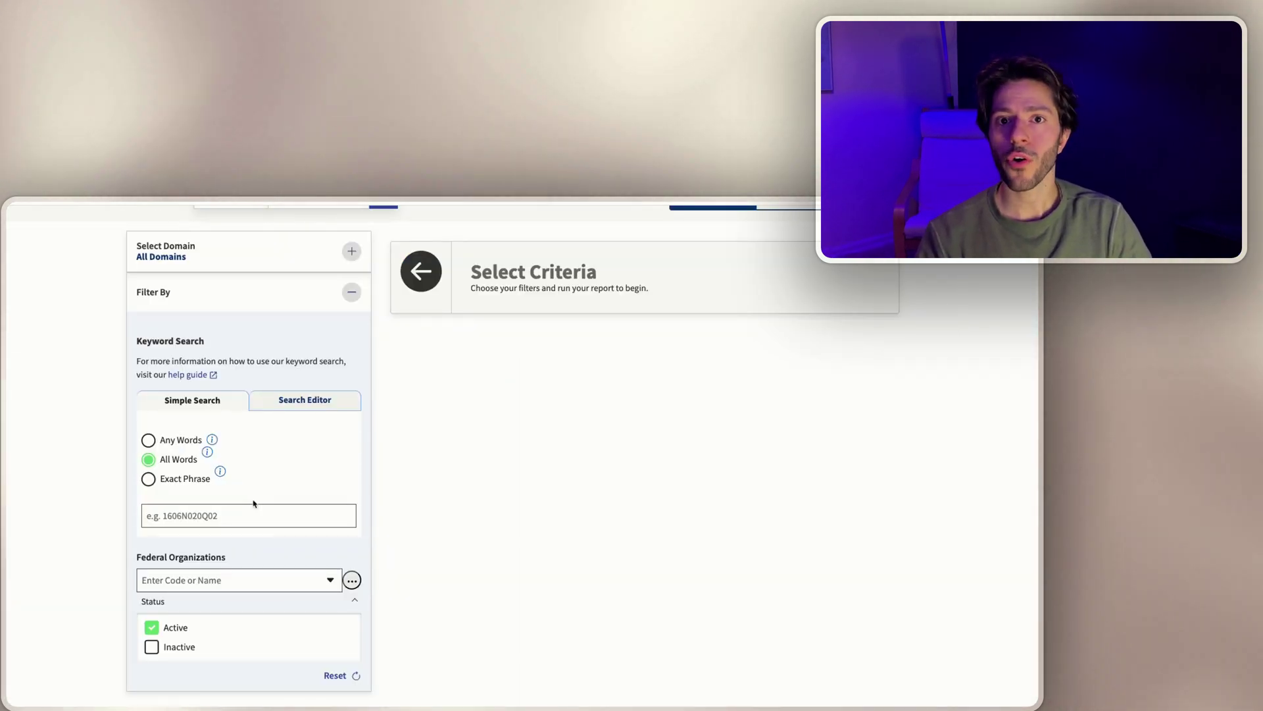
scroll(200, 417, "up", 2)
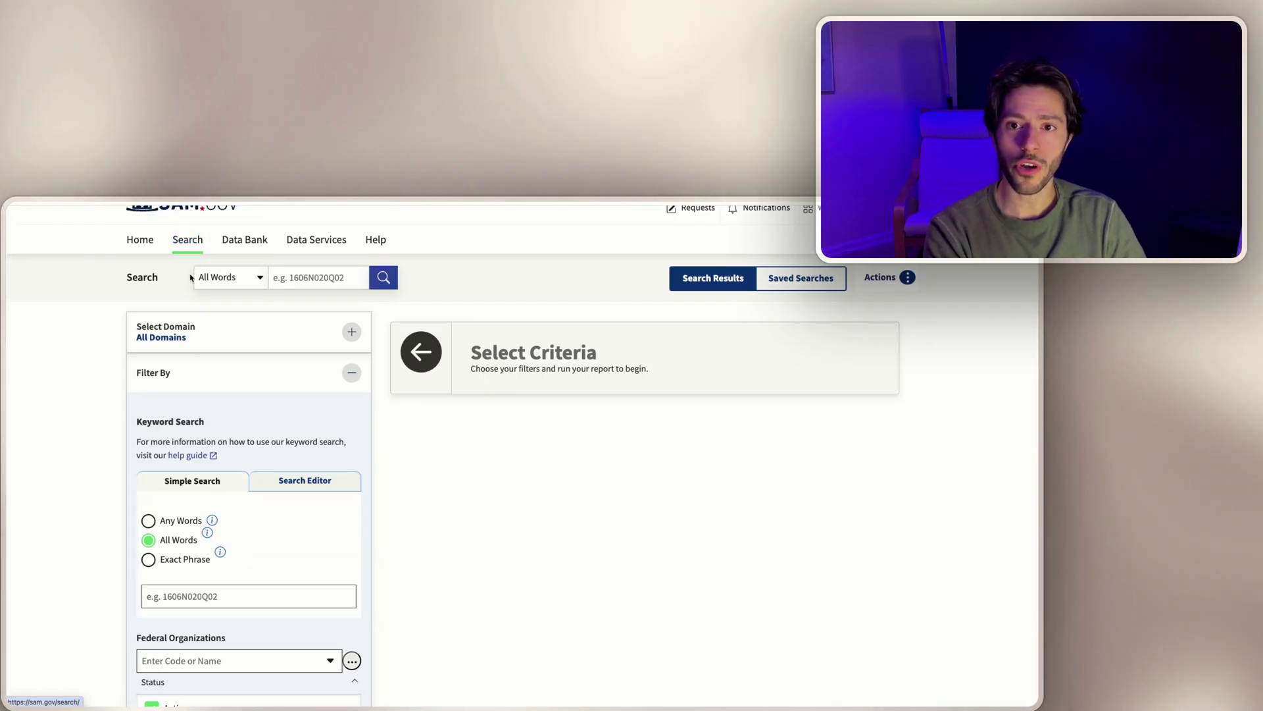
scroll(197, 382, "down", 2)
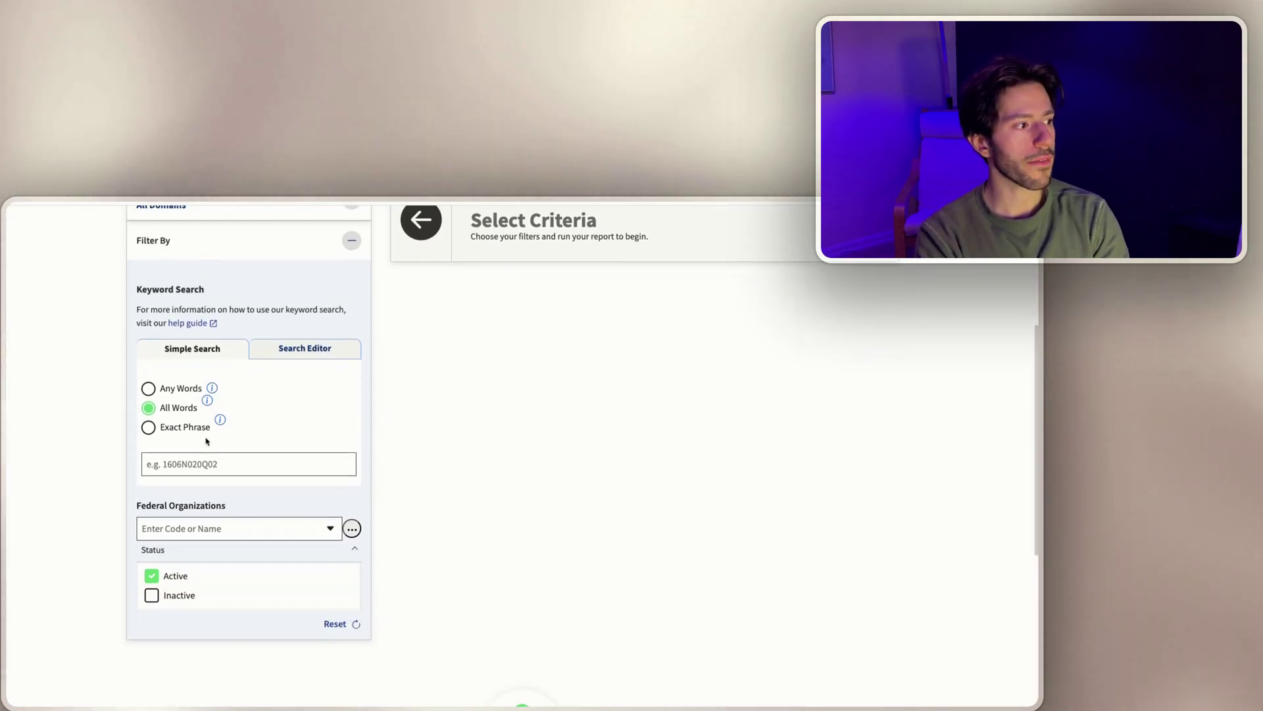
scroll(202, 421, "up", 4)
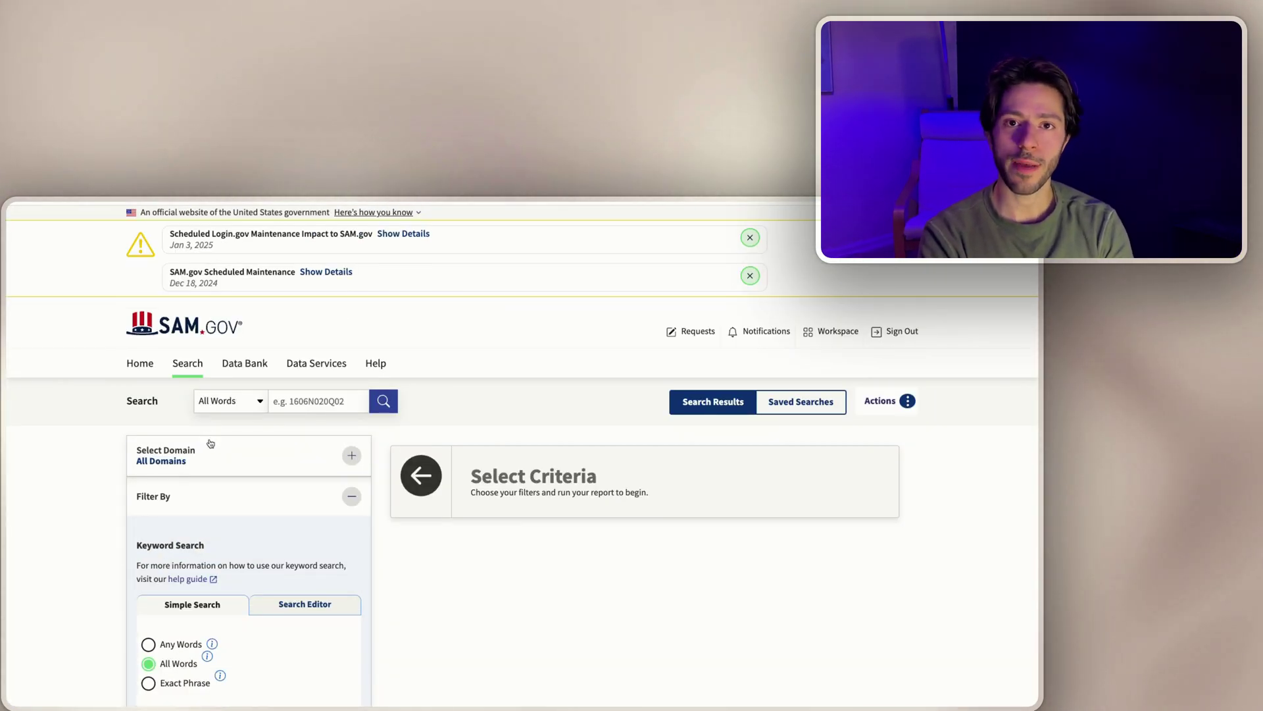